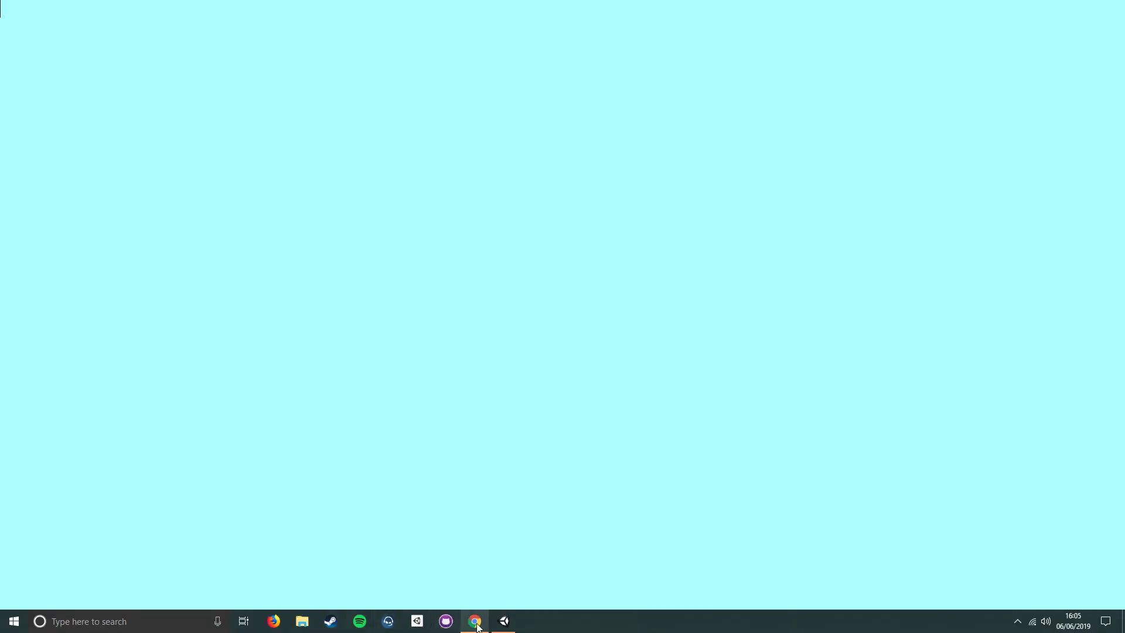
Open terrain.party in the web browser
{"action": "left_click", "coordinate": [476, 622]}
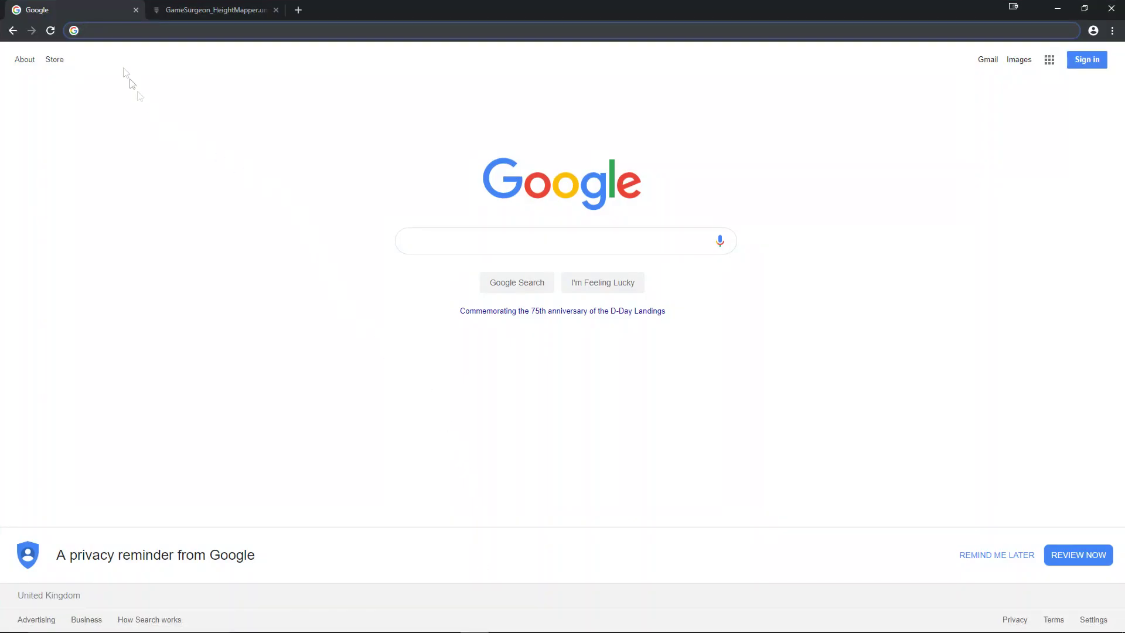
{"action": "left_click", "coordinate": [109, 32]}
{"action": "type", "text": "te"}
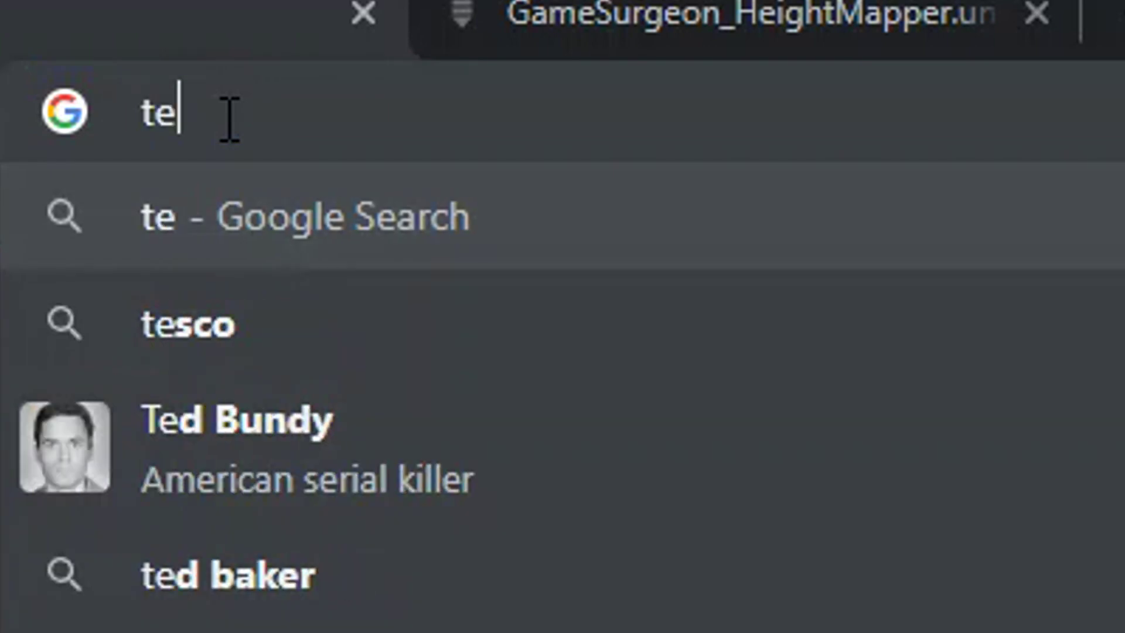
{"action": "type", "text": "rrain.par"}
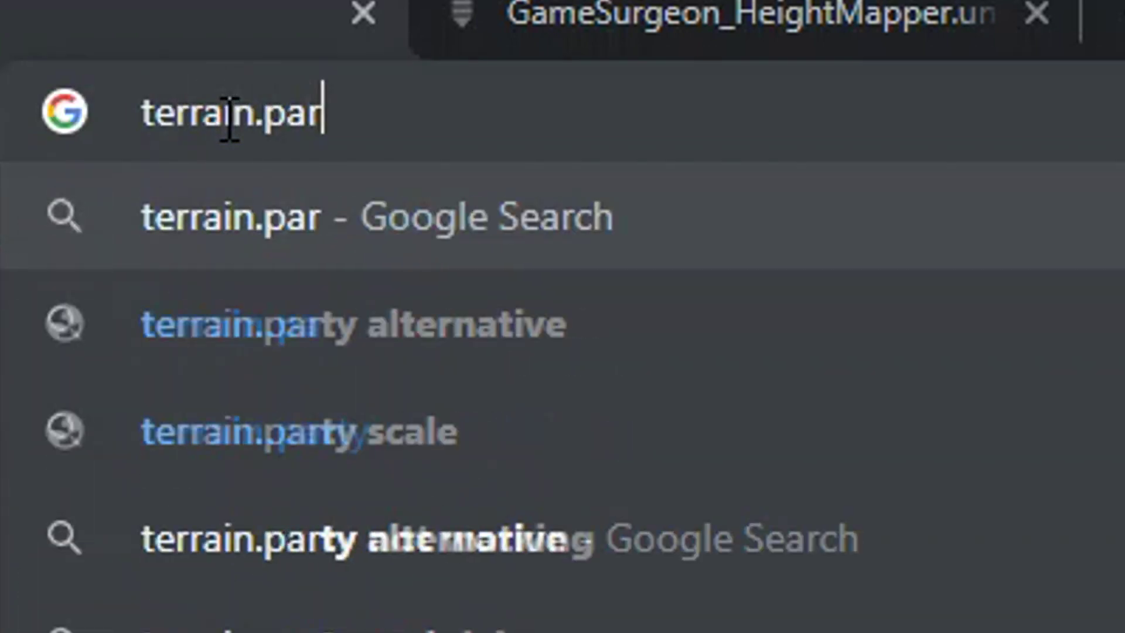
{"action": "type", "text": "ty"}
{"action": "key", "text": "Return"}
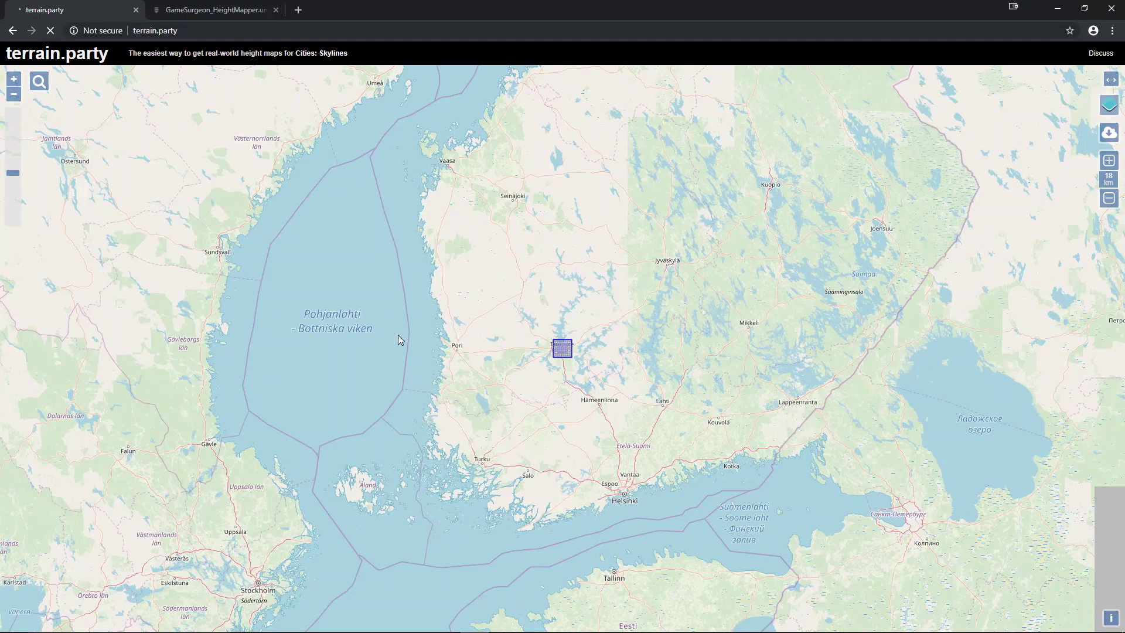
Pan the map to Switzerland and place an 18 km selection square over the mountains
{"action": "scroll", "coordinate": [398, 340], "scroll_direction": "down", "scroll_amount": 2}
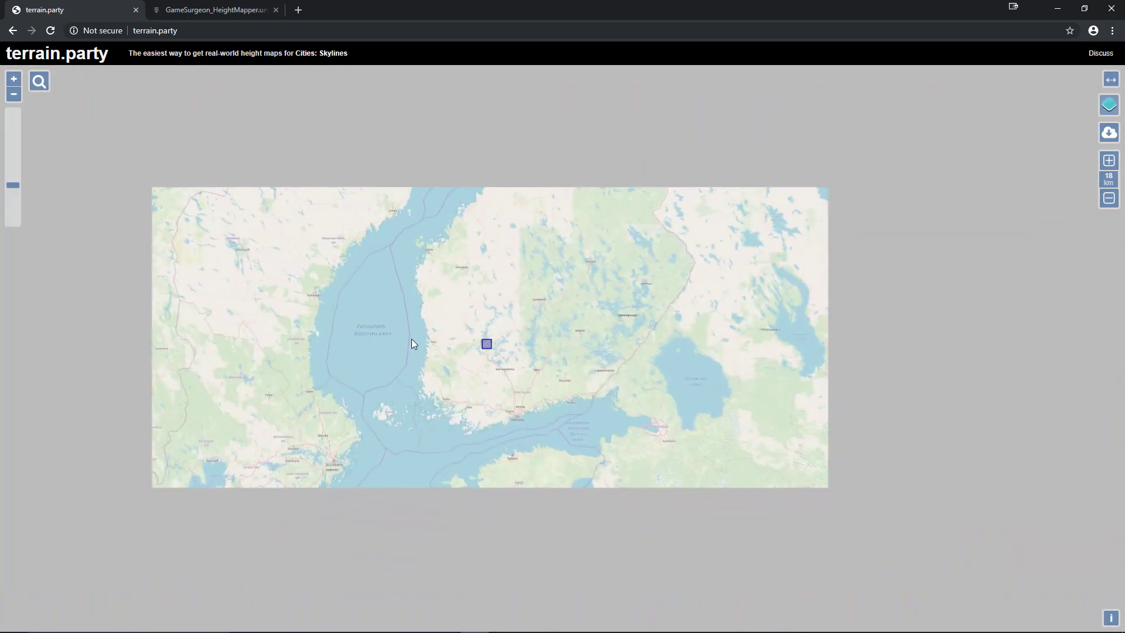
{"action": "left_click_drag", "start_coordinate": [439, 386], "coordinate": [567, 195]}
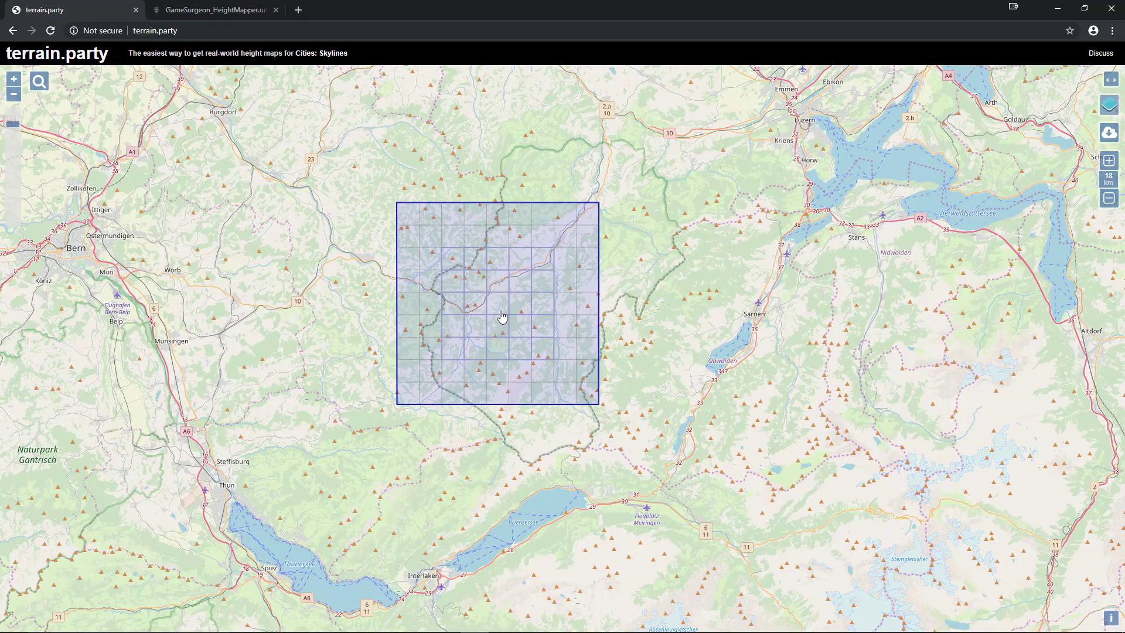
{"action": "mouse_move", "coordinate": [503, 317]}
{"action": "left_mouse_down"}
{"action": "mouse_move", "coordinate": [521, 357]}
{"action": "mouse_move", "coordinate": [492, 300]}
{"action": "mouse_move", "coordinate": [547, 288]}
{"action": "mouse_move", "coordinate": [524, 316]}
{"action": "left_mouse_up"}
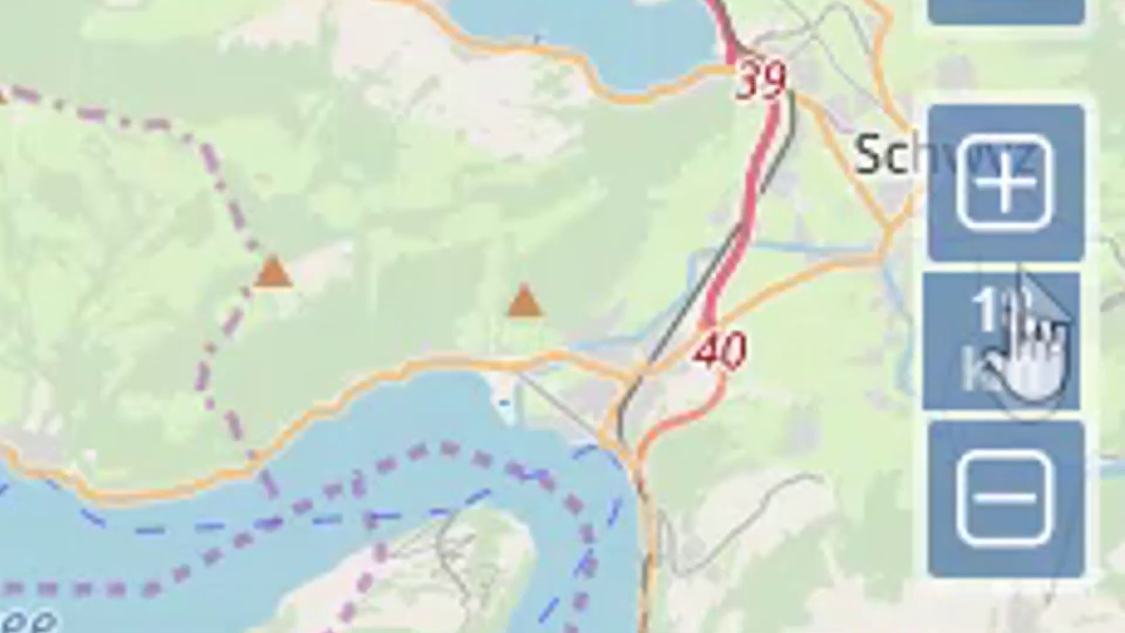
{"action": "left_click", "coordinate": [1034, 179]}
{"action": "left_click", "coordinate": [1035, 179]}
{"action": "left_click", "coordinate": [1034, 179]}
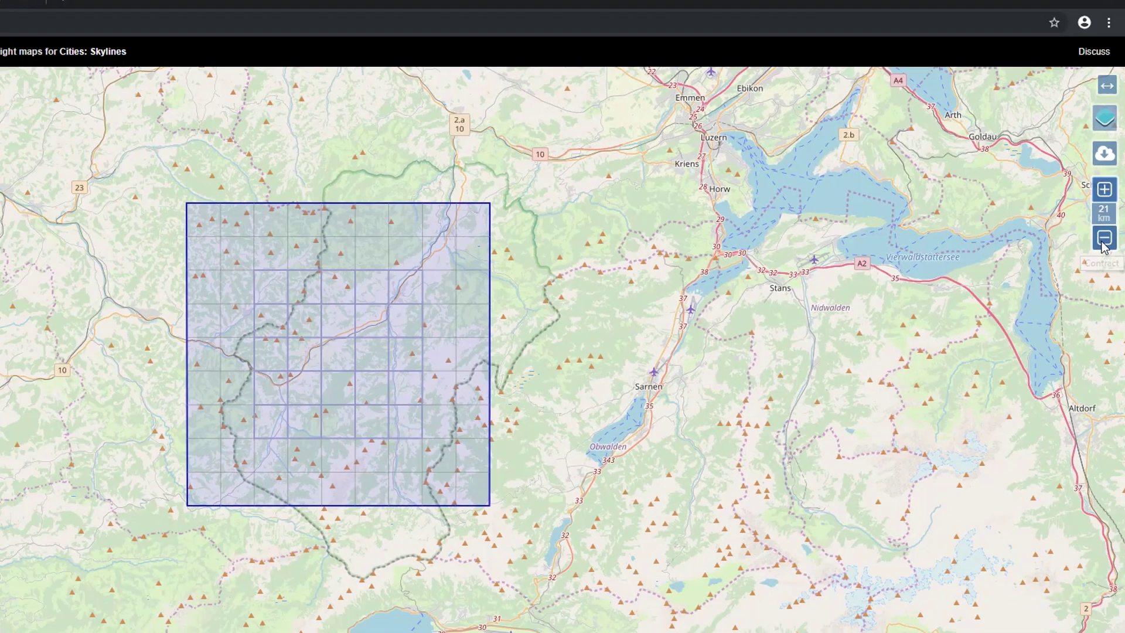
{"action": "left_click", "coordinate": [996, 516]}
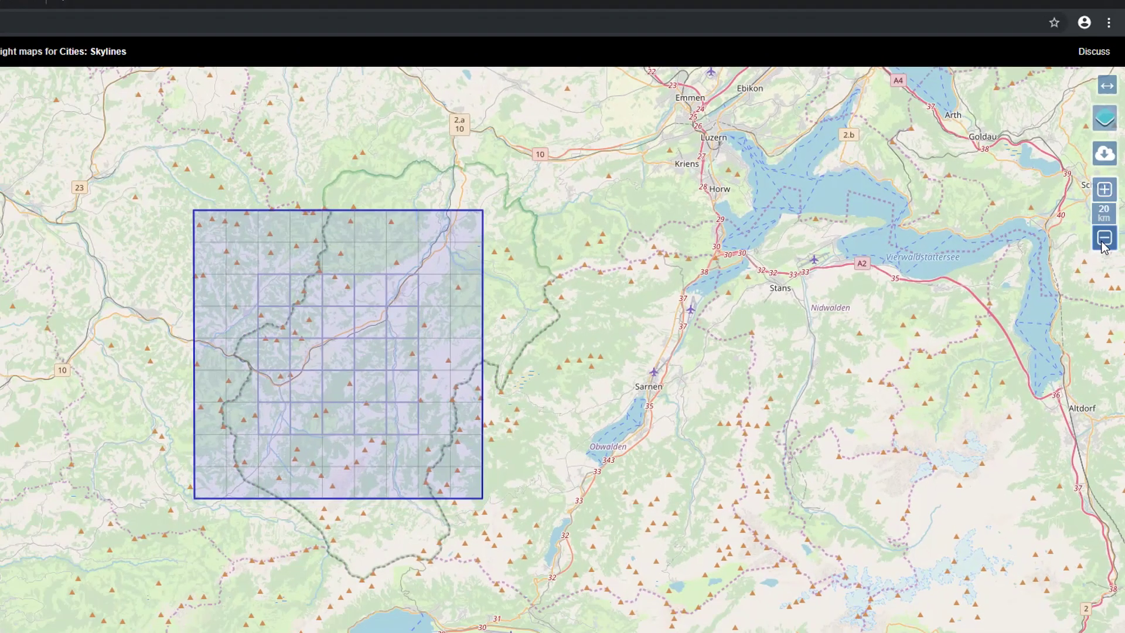
{"action": "left_click", "coordinate": [1105, 238]}
{"action": "left_click", "coordinate": [1104, 239]}
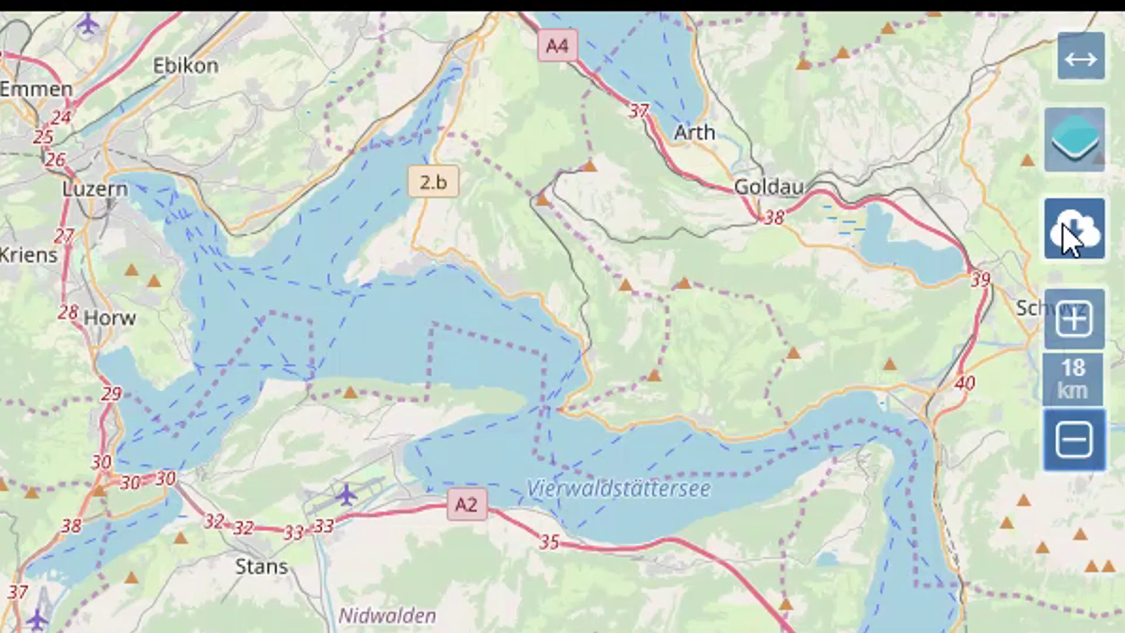
Download the selected area's heightmaps under the name 'swiss' and snap the browser to the right half
{"action": "left_click", "coordinate": [1065, 232]}
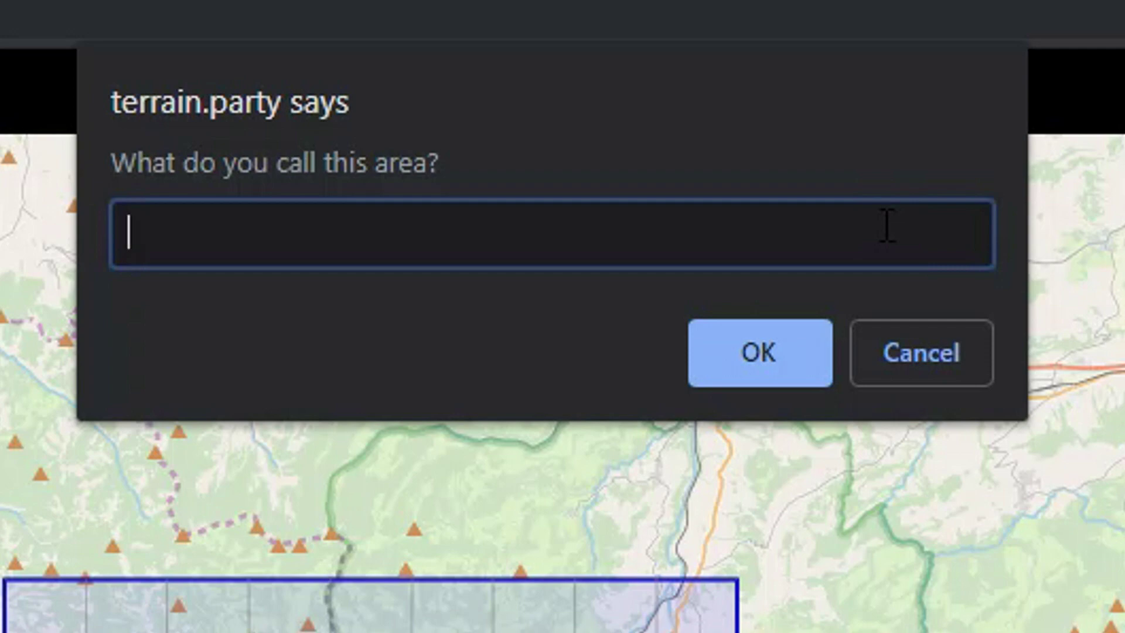
{"action": "type", "text": "swiss"}
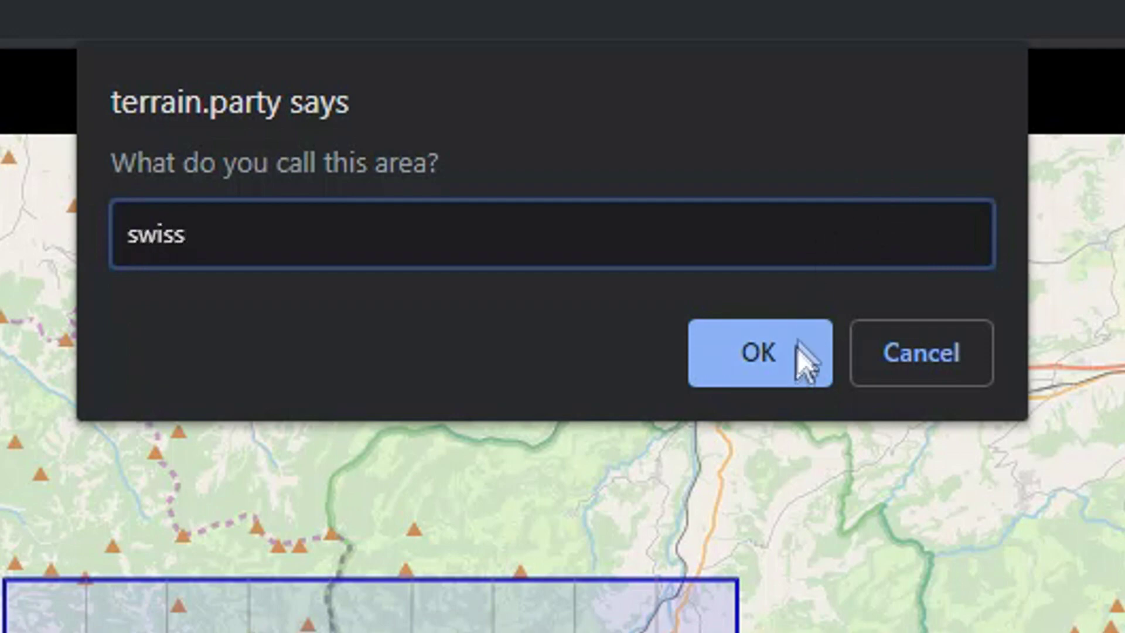
{"action": "left_click", "coordinate": [806, 344]}
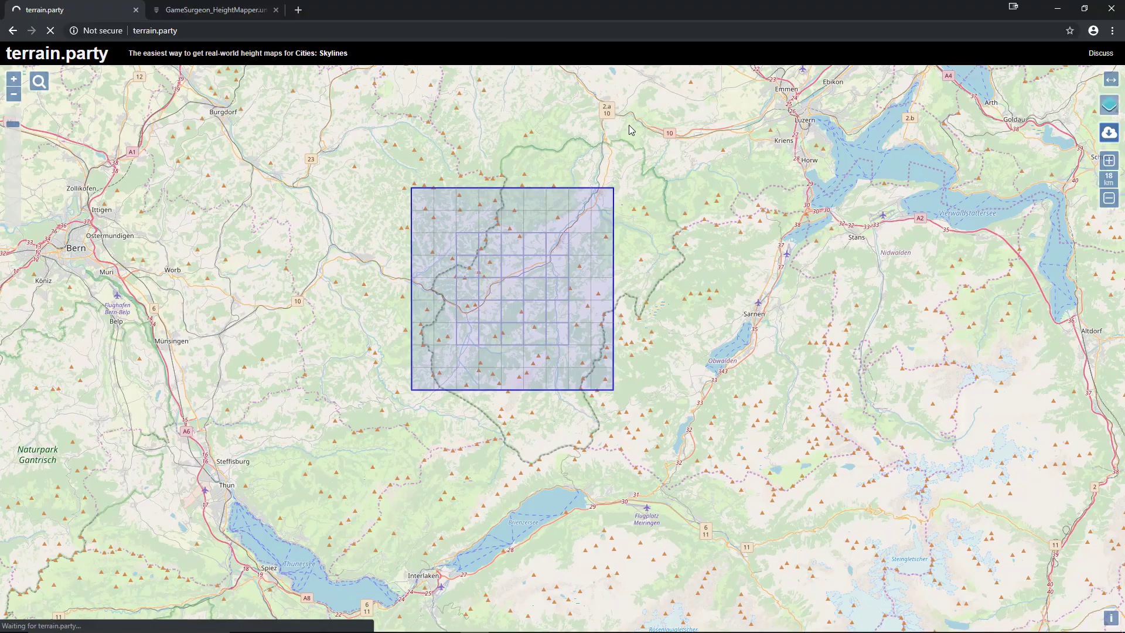
{"action": "key", "text": "super+Right"}
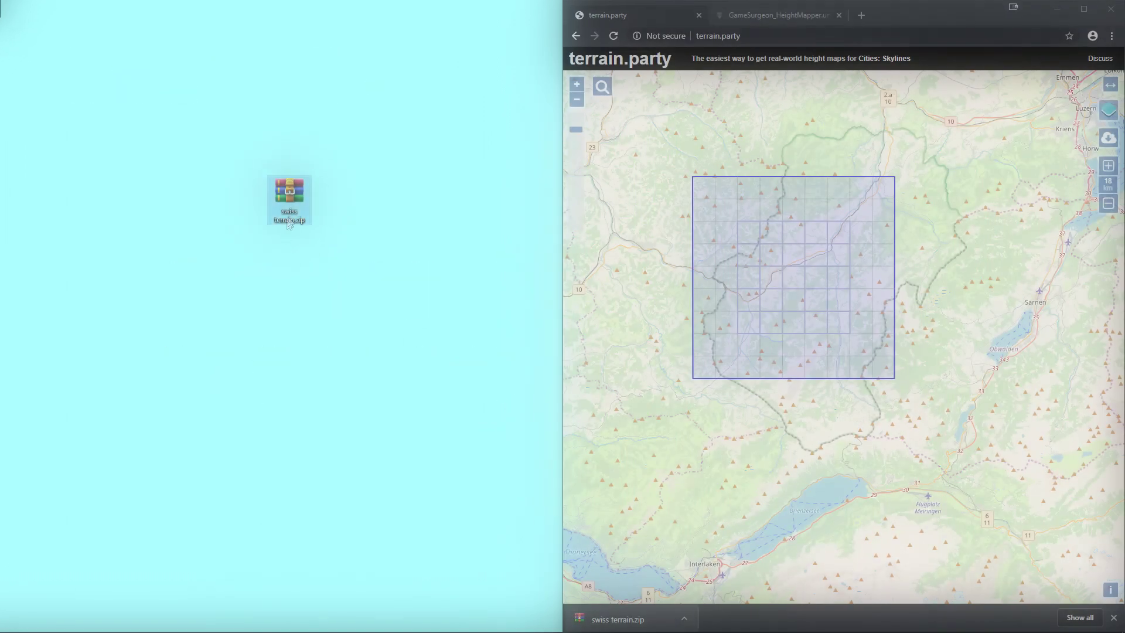
Extract swiss terrain.zip onto the desktop and move the zip aside
{"action": "right_click", "coordinate": [291, 206]}
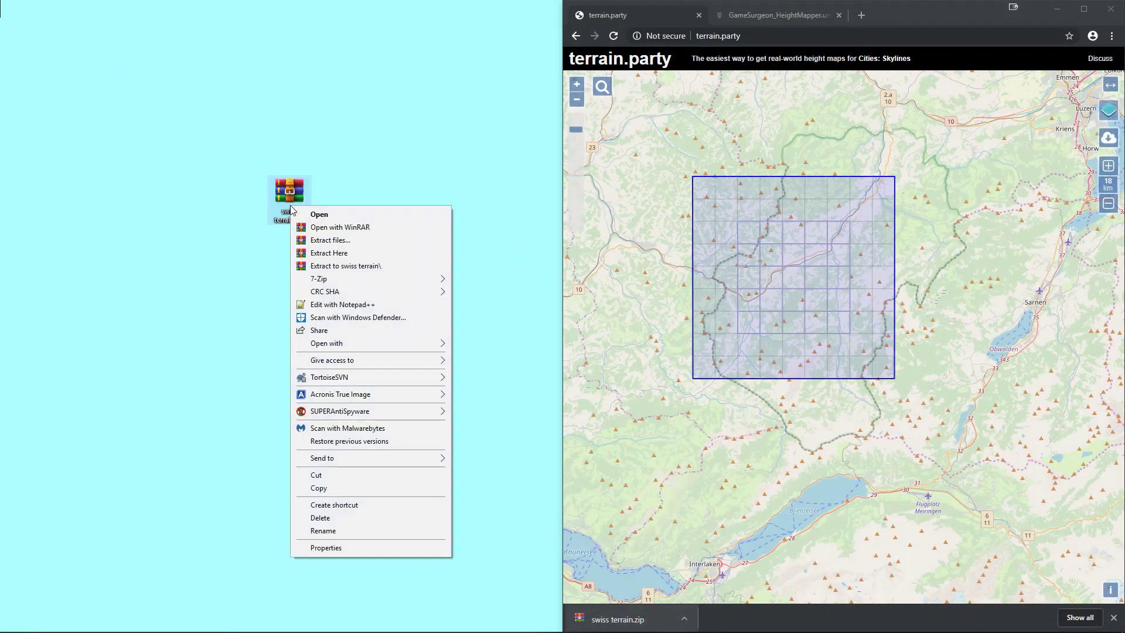
{"action": "left_click", "coordinate": [344, 252]}
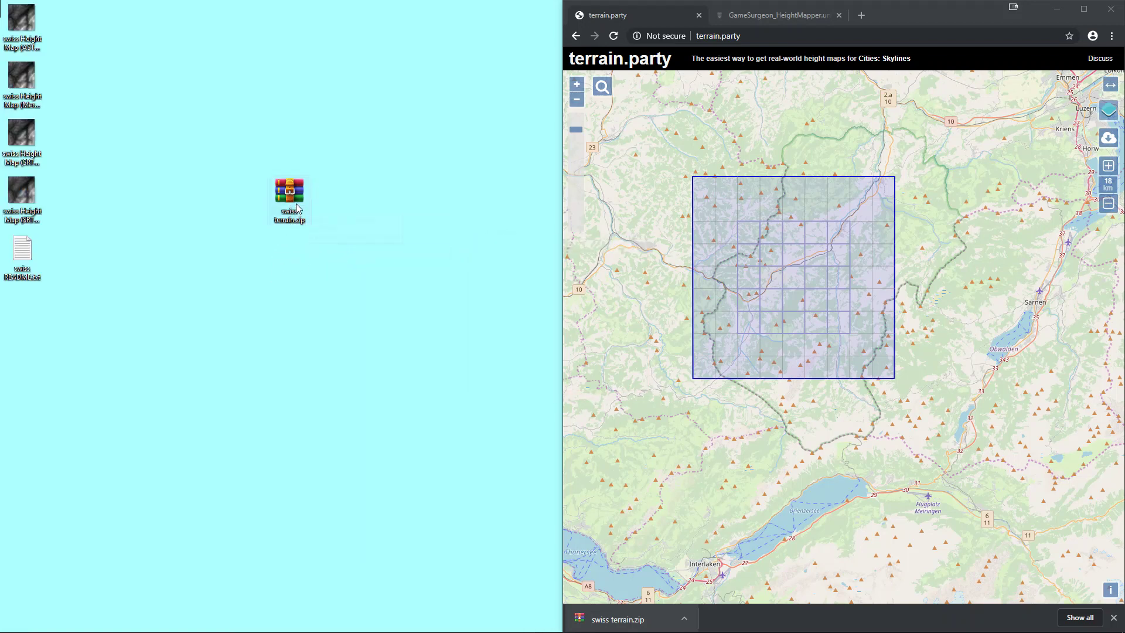
{"action": "left_click_drag", "start_coordinate": [291, 206], "coordinate": [21, 595]}
Delete the other heightmaps, including Merged, and open the SRTM3 v4.1 heightmap in GIMP
{"action": "left_click_drag", "start_coordinate": [113, 381], "coordinate": [25, 25]}
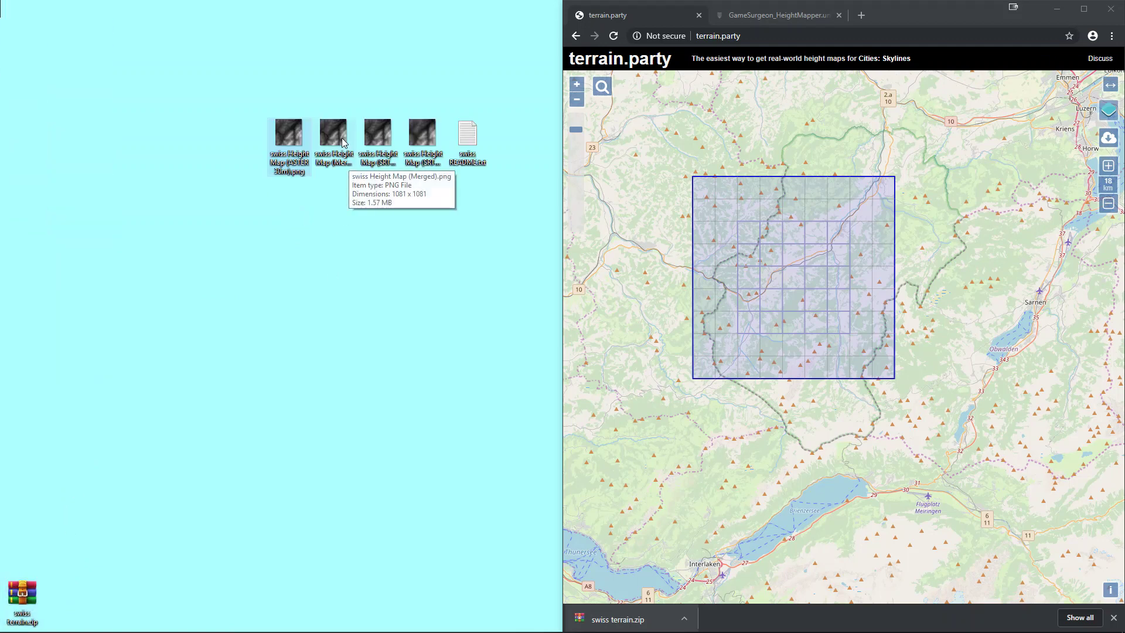
{"action": "left_click", "coordinate": [333, 134], "text": "ctrl"}
{"action": "key", "text": "Delete"}
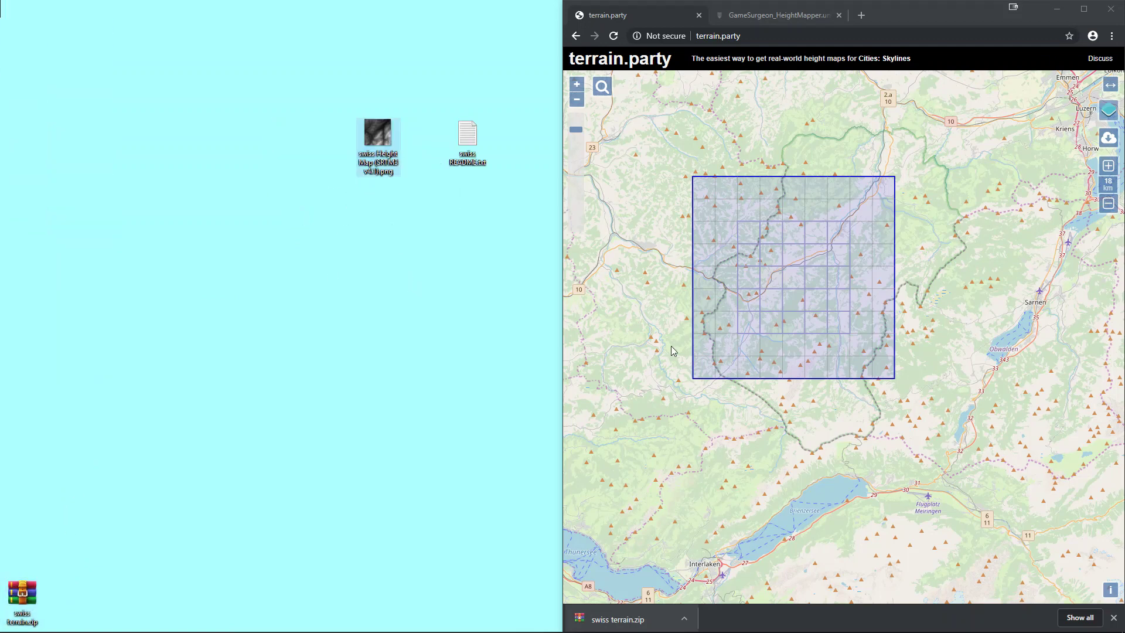
{"action": "key", "text": "Return"}
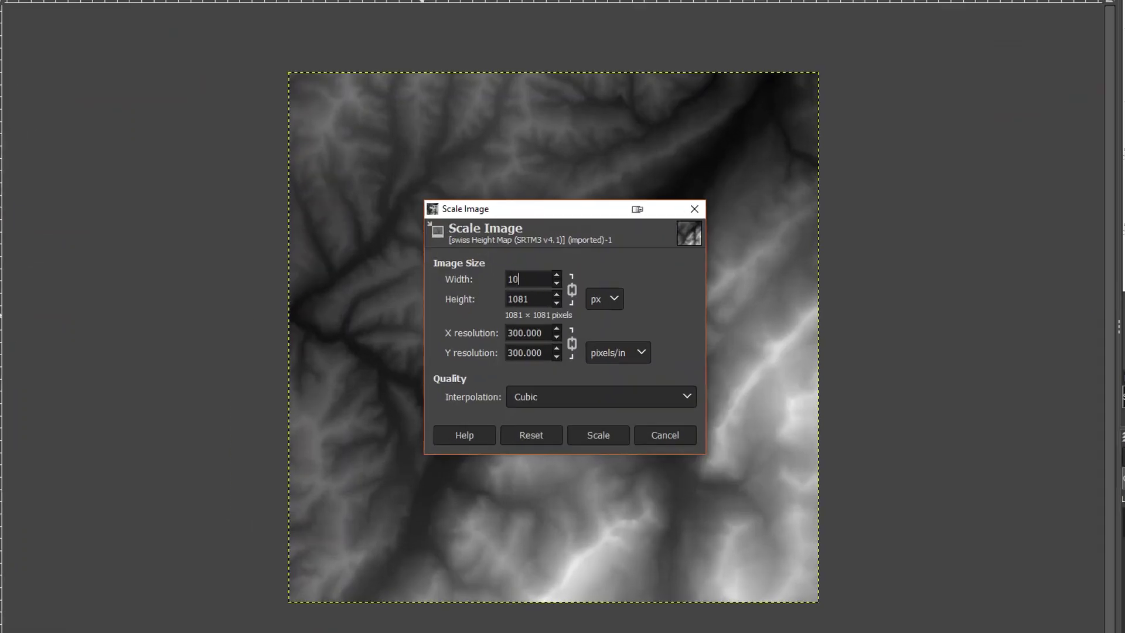
Set the heightmap width to 1024 so the height follows, and scale it to 1024×1024
{"action": "type", "text": "24"}
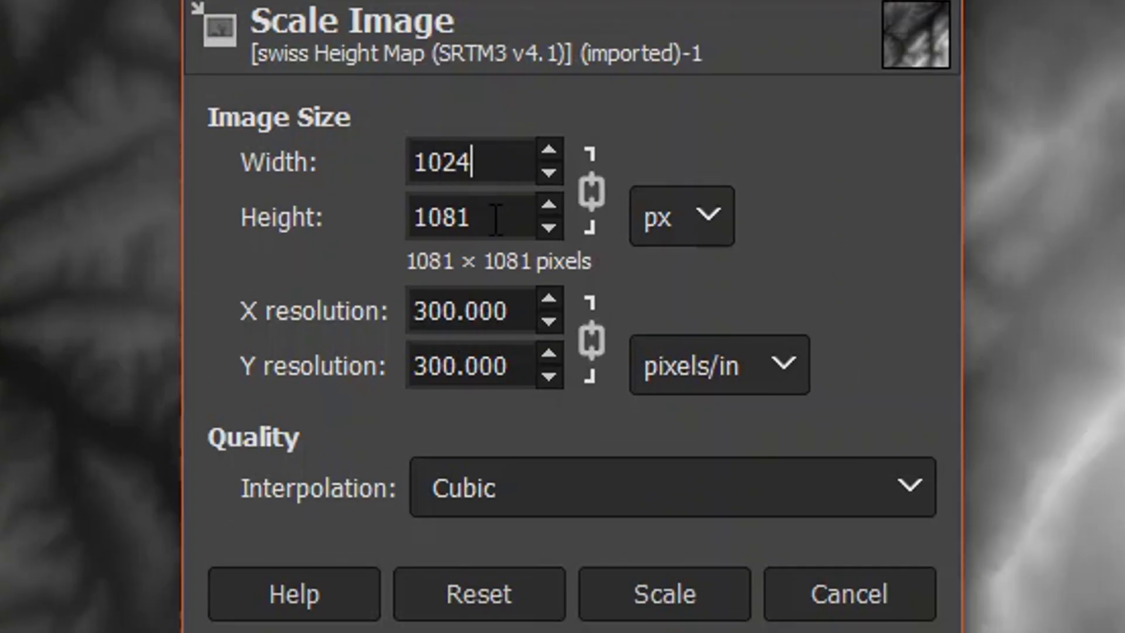
{"action": "left_click", "coordinate": [494, 216]}
{"action": "left_click", "coordinate": [9, 26]}
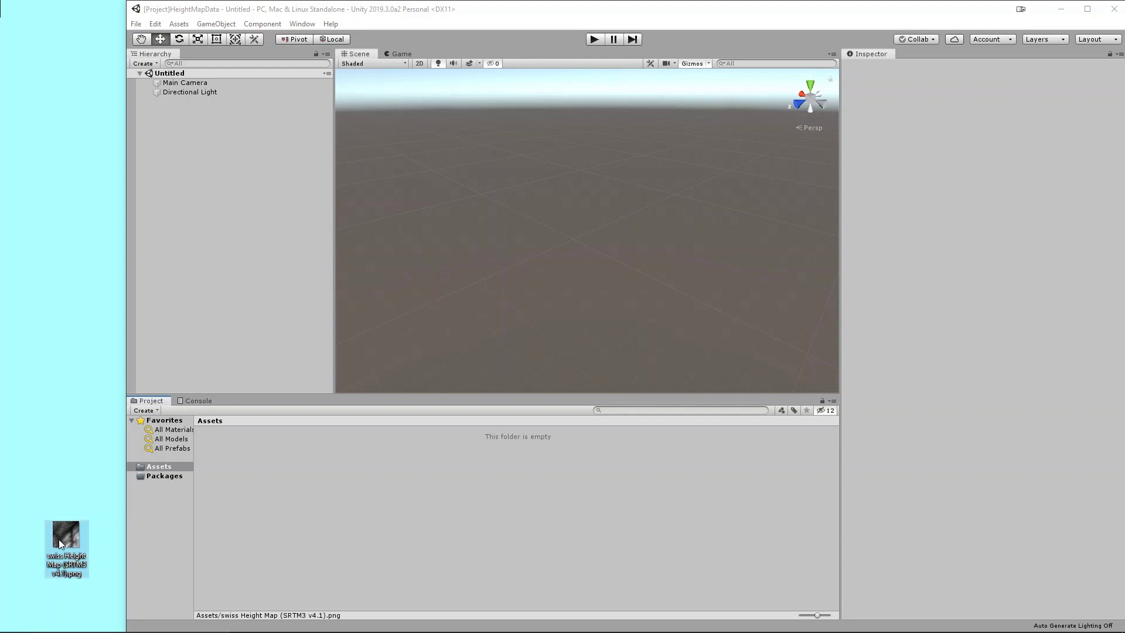
Import swiss Height Map (SRTM3 v4.1).png into Assets with Import New Asset
{"action": "left_click_drag", "start_coordinate": [59, 539], "coordinate": [304, 498]}
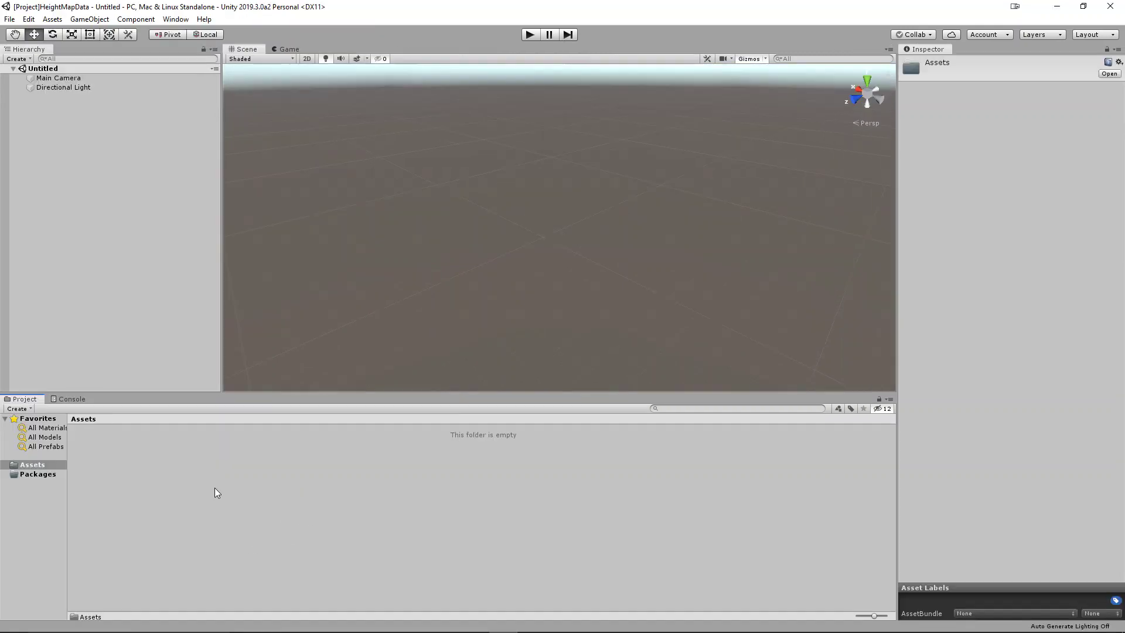
{"action": "right_click", "coordinate": [216, 489]}
{"action": "left_click", "coordinate": [493, 167]}
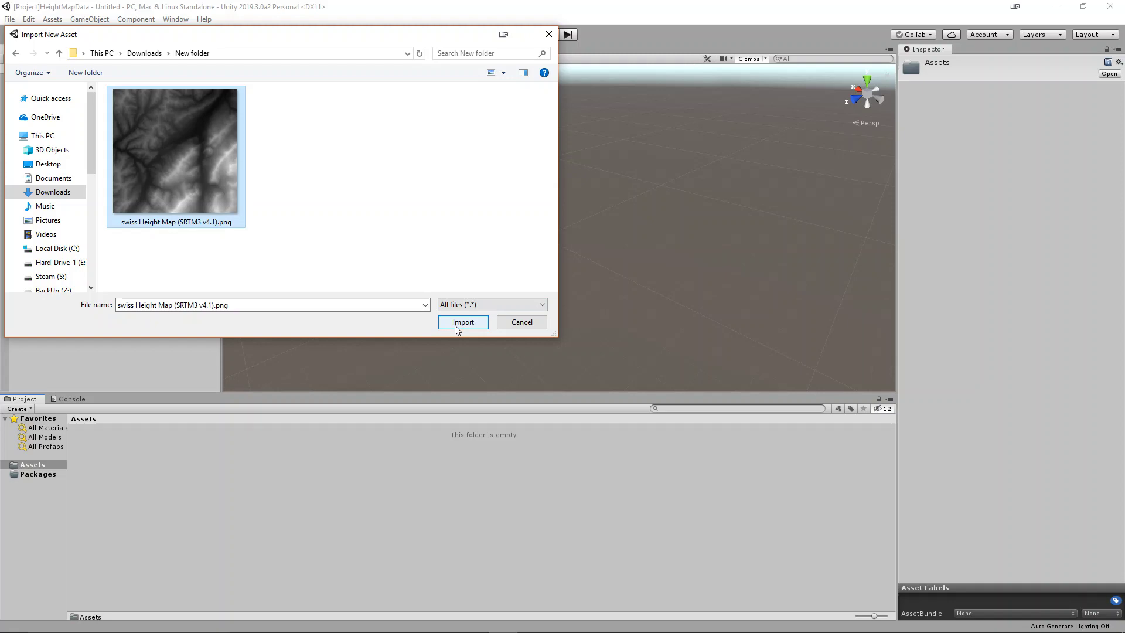
{"action": "left_click", "coordinate": [457, 323]}
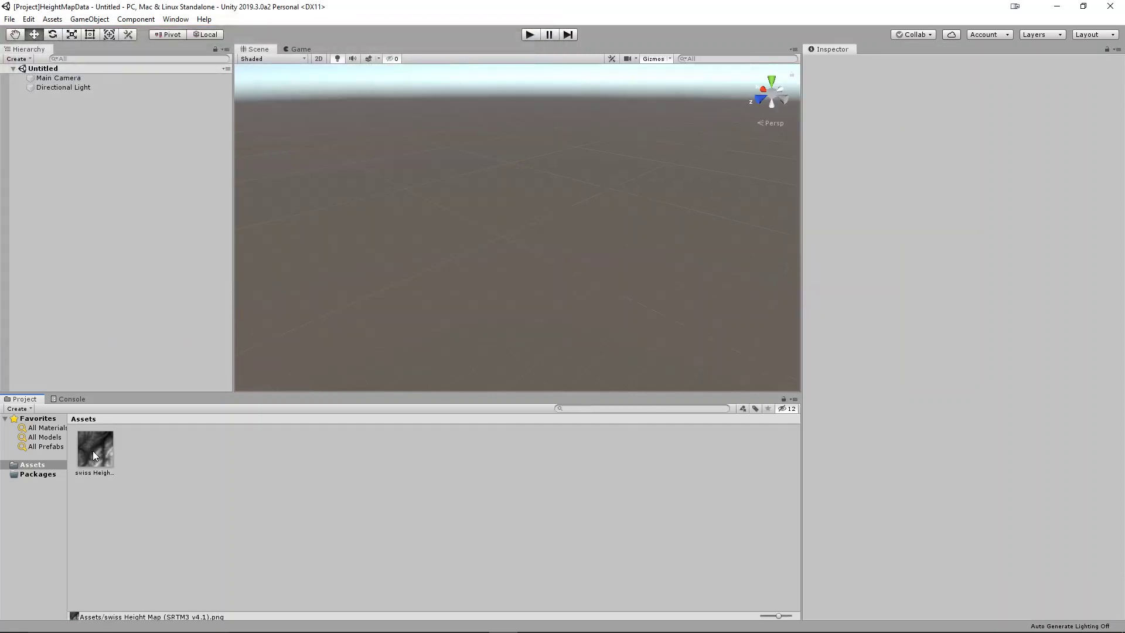
{"action": "left_click", "coordinate": [94, 450]}
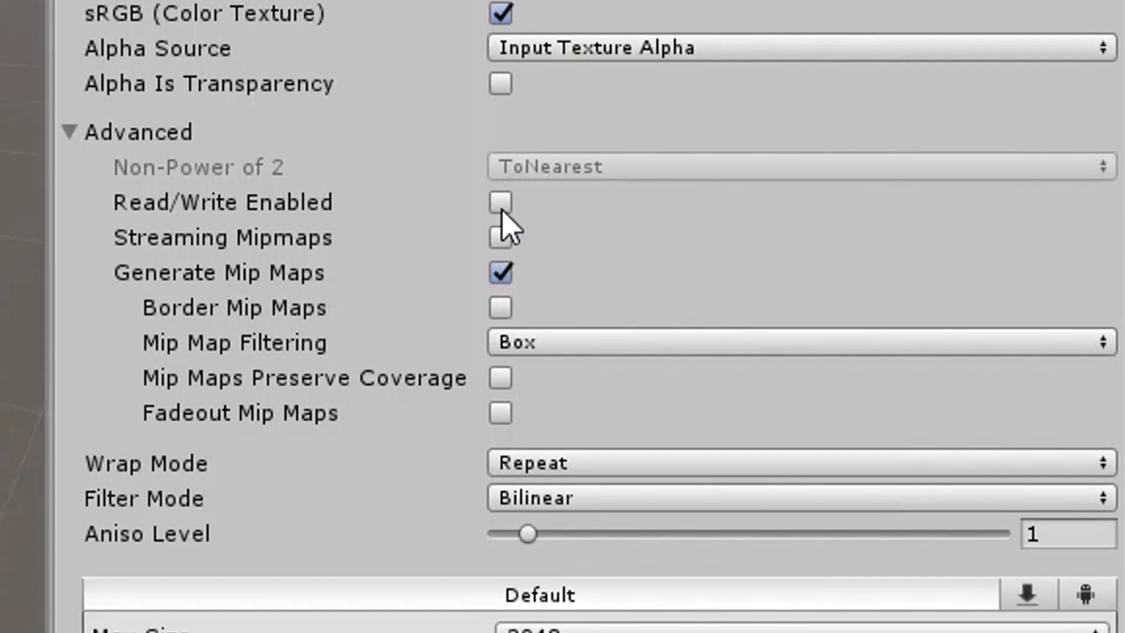
Turn on Read/Write Enabled for the swiss heightmap texture and apply the change
{"action": "left_click", "coordinate": [502, 210]}
{"action": "scroll", "coordinate": [967, 527], "scroll_direction": "down", "scroll_amount": 5}
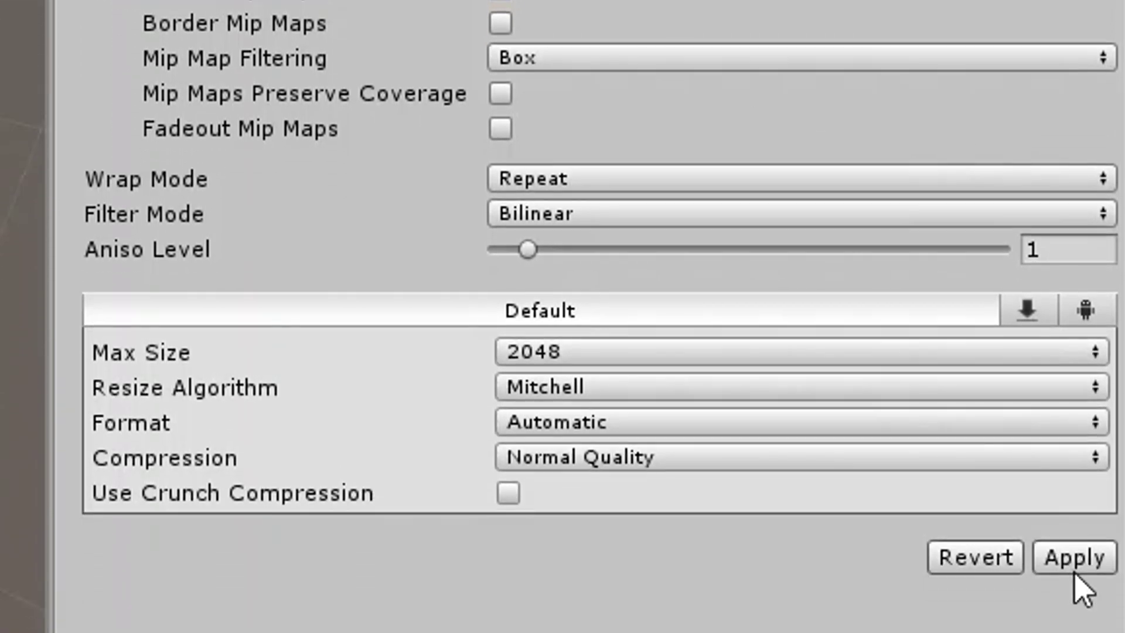
{"action": "left_click", "coordinate": [1073, 567]}
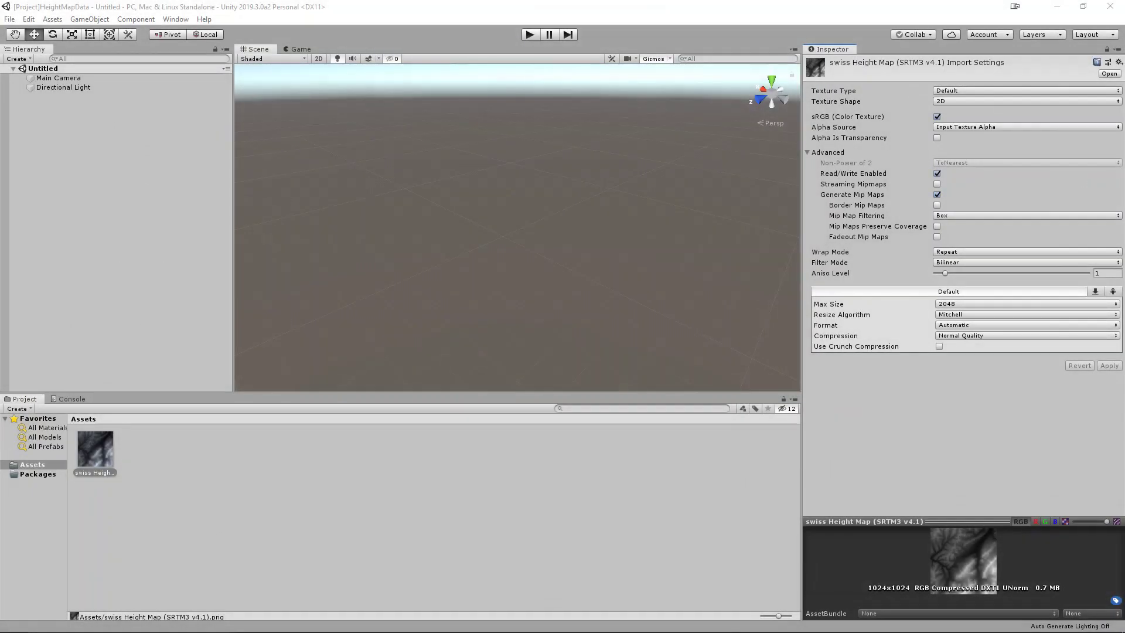
Add a 3D Terrain to the scene and rename its terrain data asset to Terrain_Swiss
{"action": "right_click", "coordinate": [68, 150]}
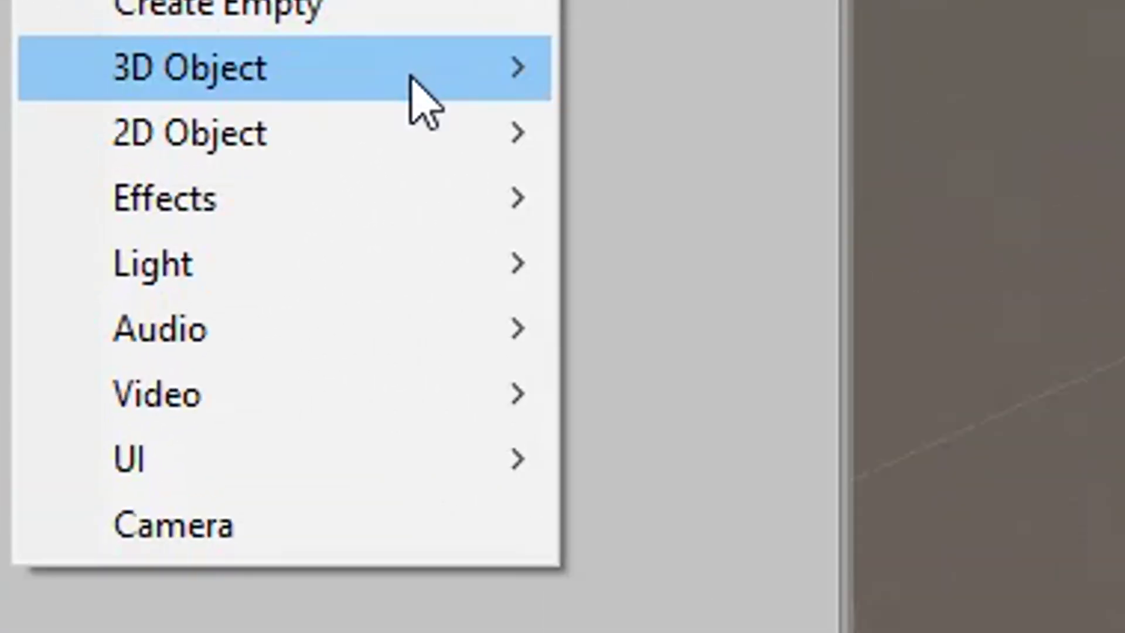
{"action": "mouse_move", "coordinate": [148, 275]}
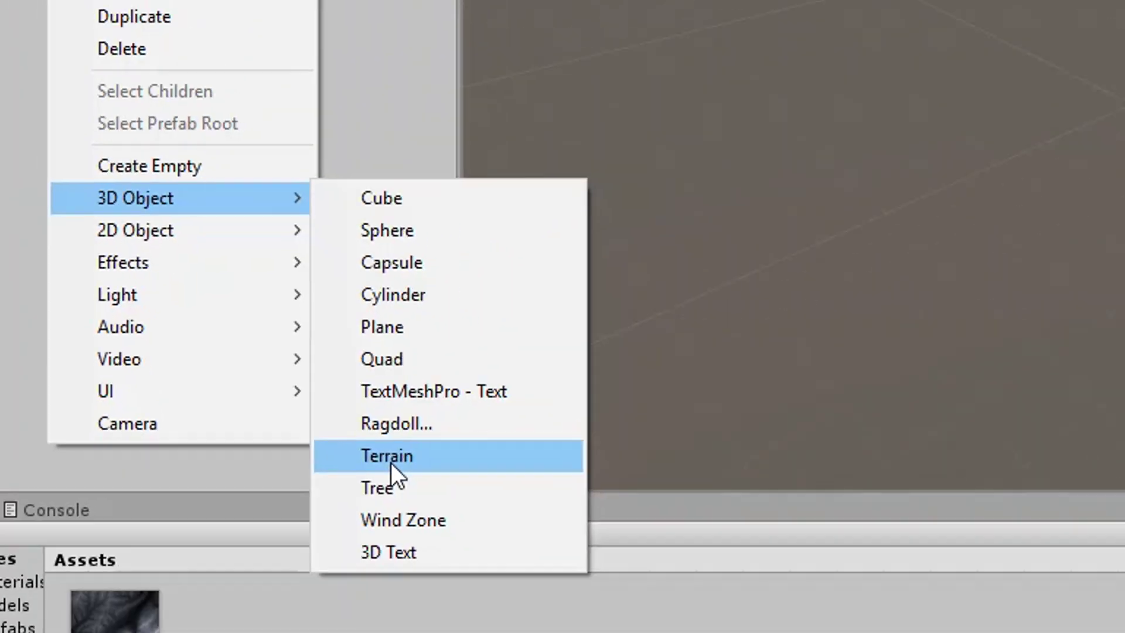
{"action": "left_click", "coordinate": [708, 606]}
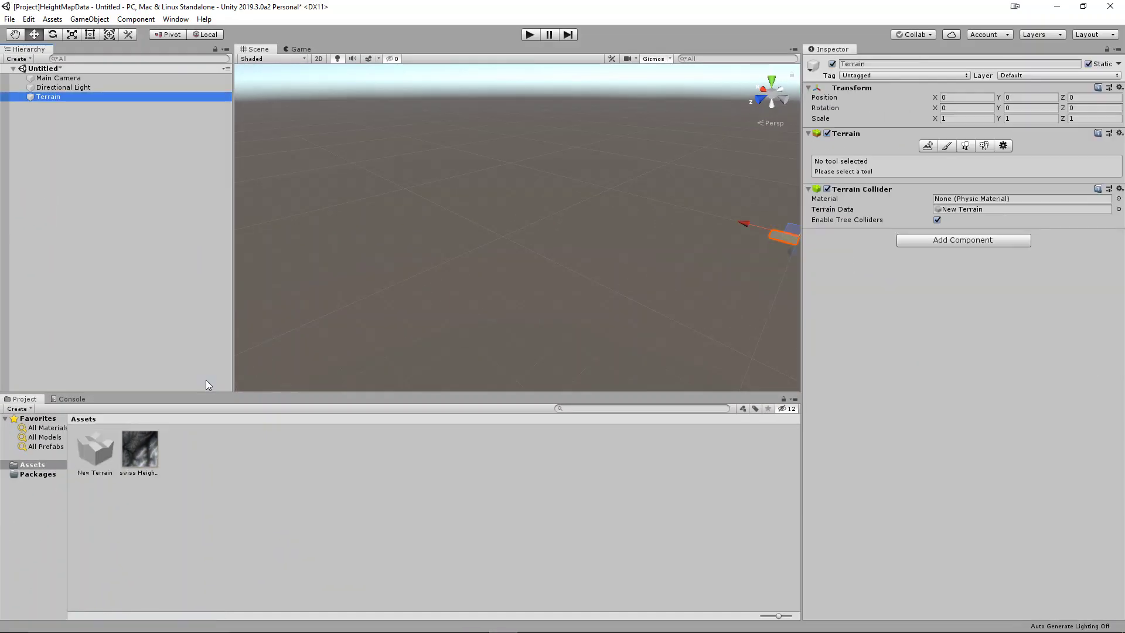
{"action": "left_click", "coordinate": [98, 456]}
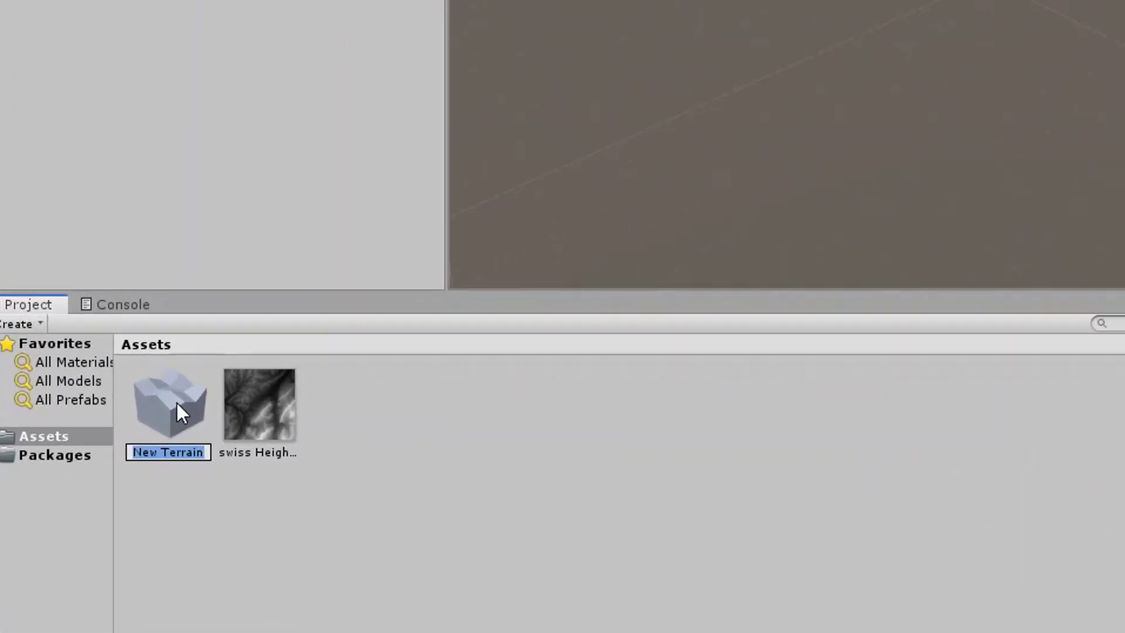
{"action": "type", "text": "Terr"}
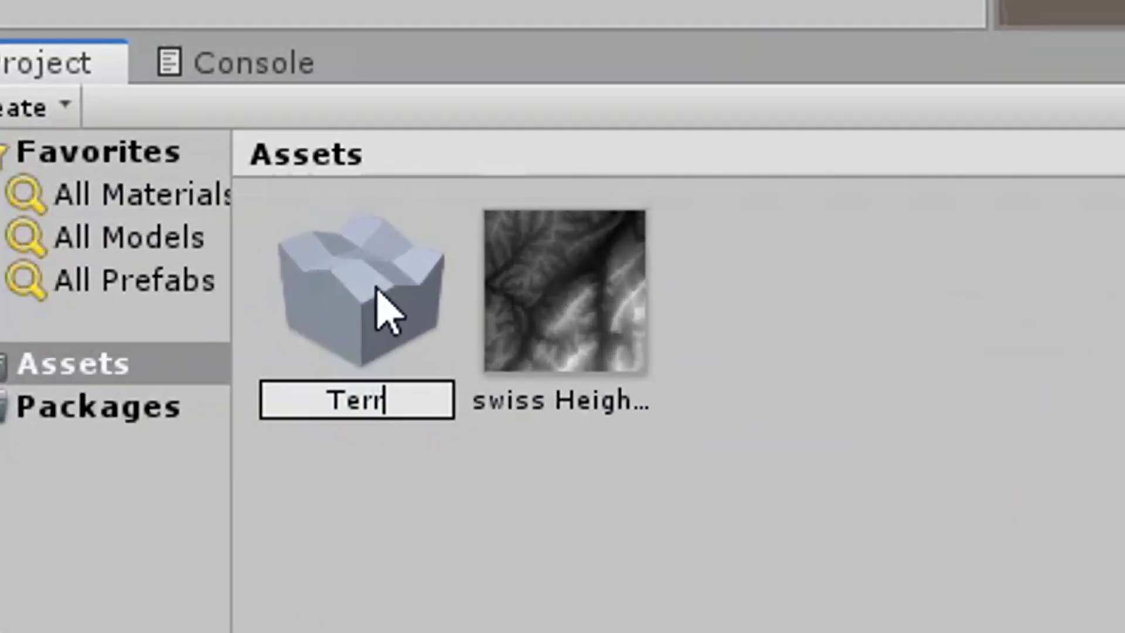
{"action": "type", "text": "ain_Swiss"}
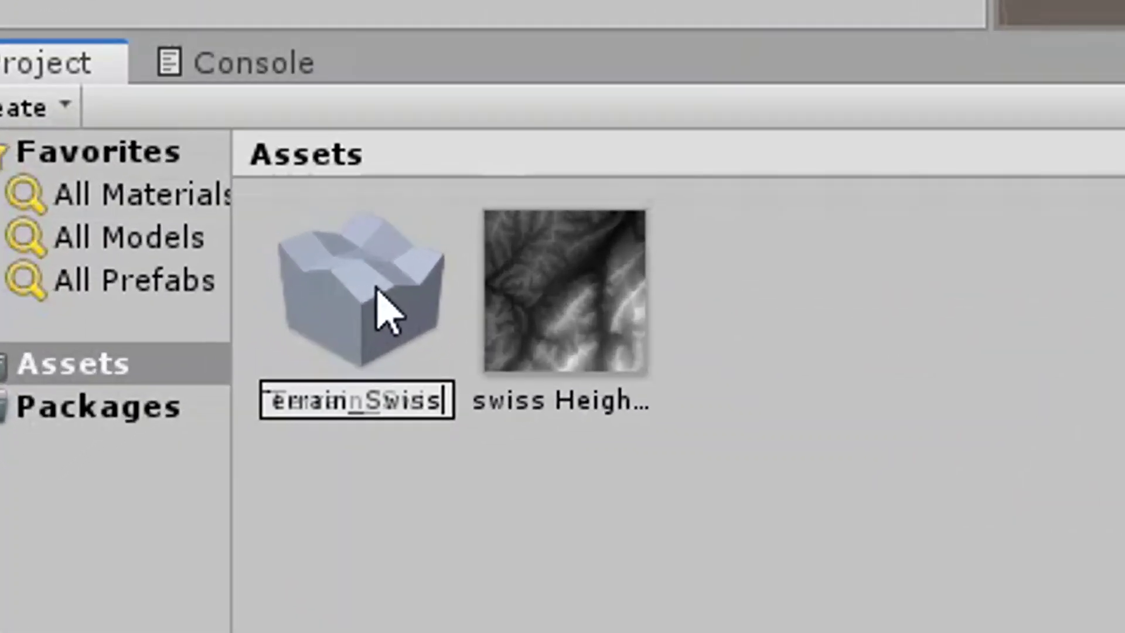
{"action": "key", "text": "Return"}
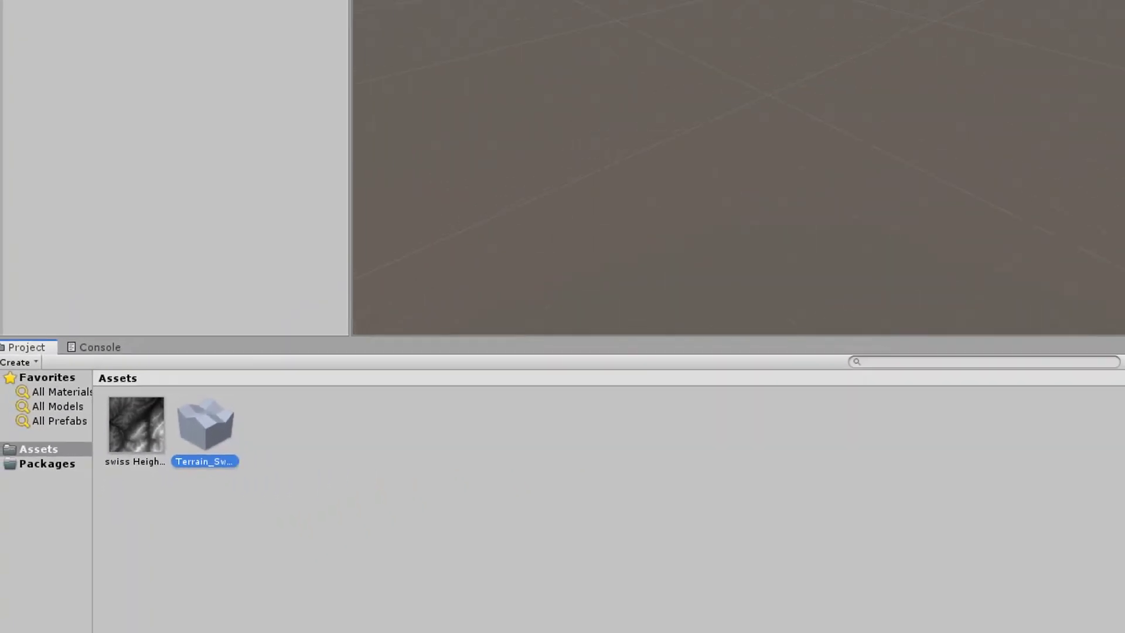
Frame the Terrain in the scene view and orbit around it
{"action": "left_click", "coordinate": [88, 92]}
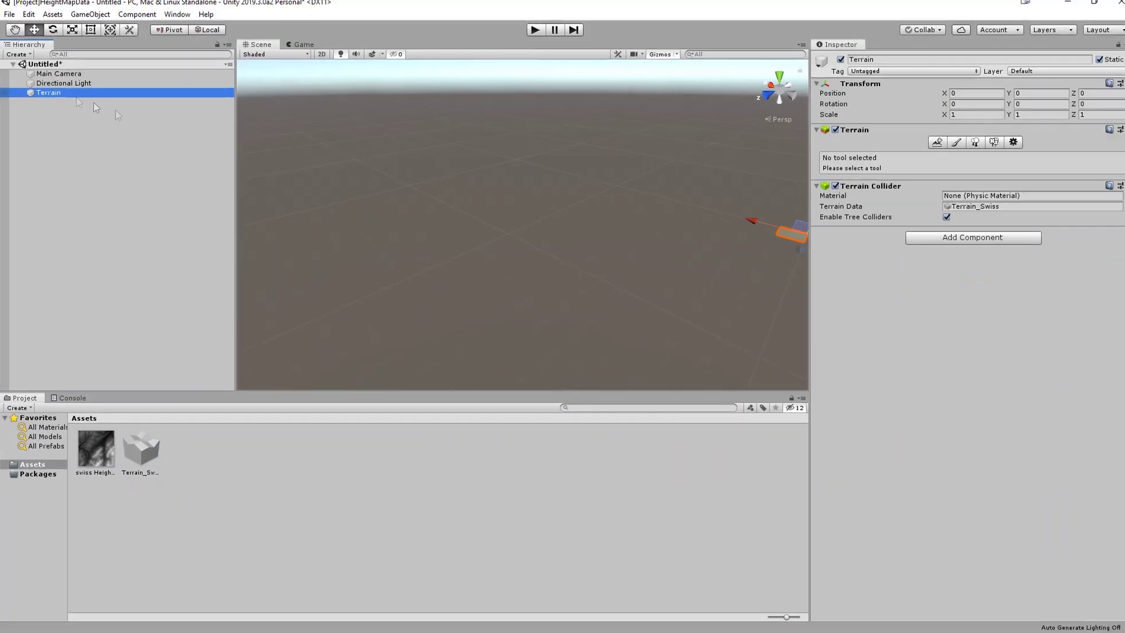
{"action": "key", "text": "f"}
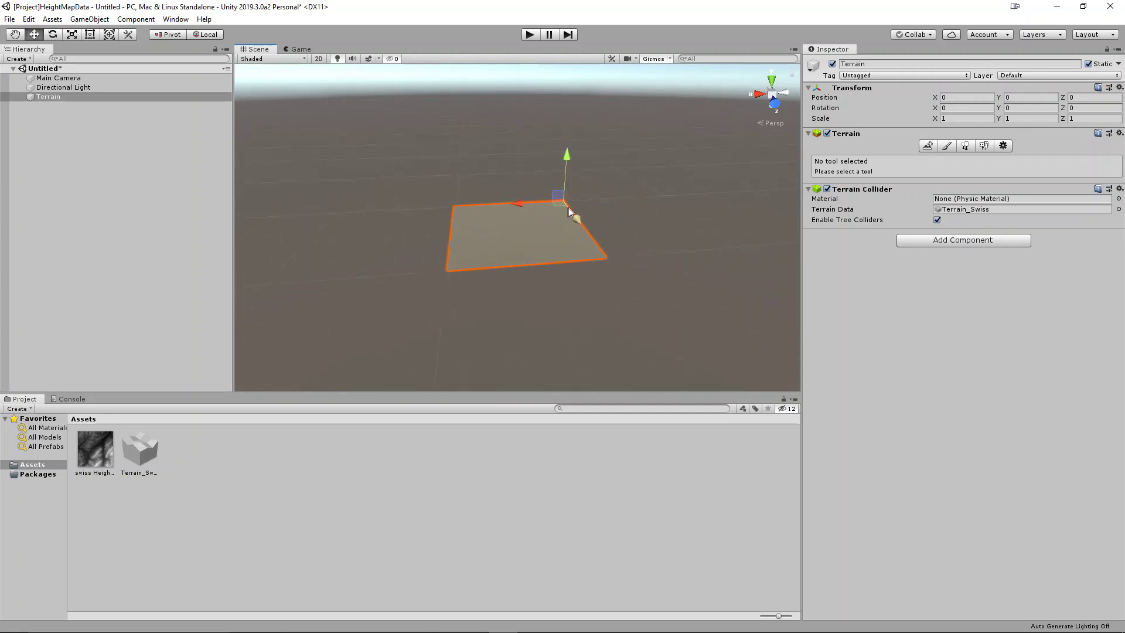
{"action": "left_click_drag", "start_coordinate": [568, 207], "coordinate": [623, 261], "text": "alt"}
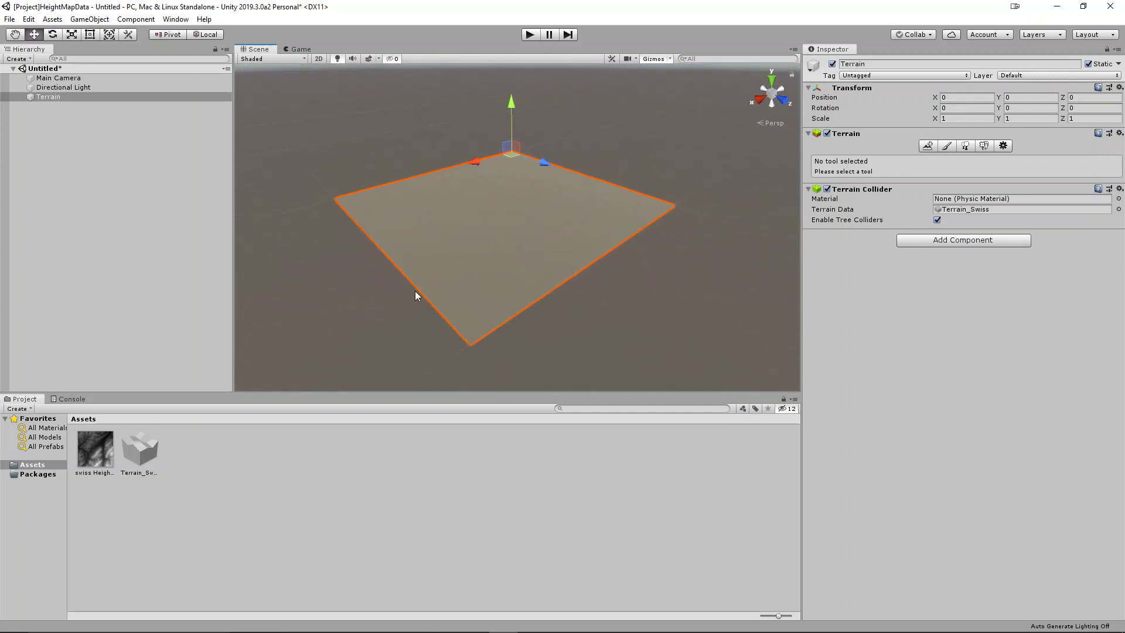
{"action": "left_click", "coordinate": [342, 476]}
Set Terrain Width and Terrain Length to 18000 in the terrain's settings
{"action": "left_click", "coordinate": [54, 100]}
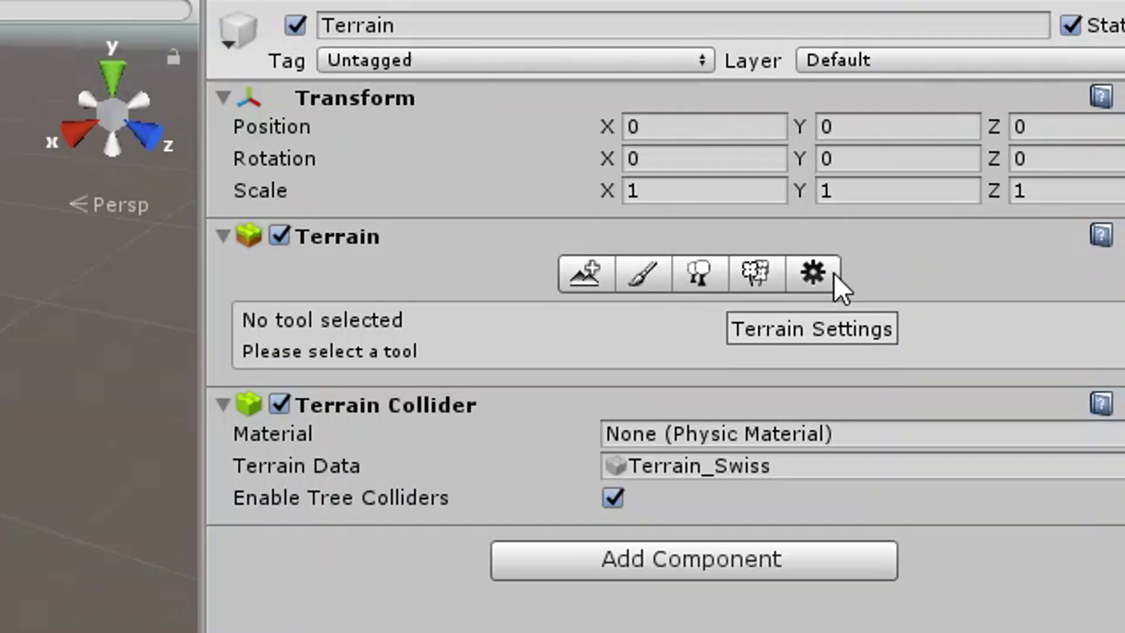
{"action": "left_click", "coordinate": [1006, 147]}
{"action": "scroll", "coordinate": [973, 246], "scroll_direction": "down", "scroll_amount": 10}
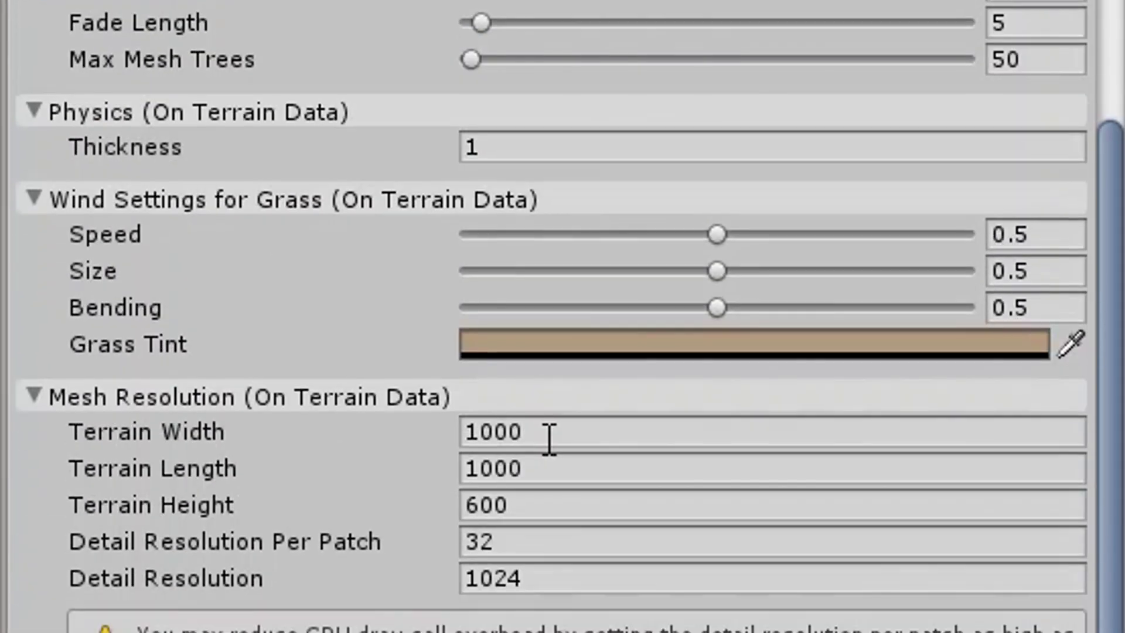
{"action": "scroll", "coordinate": [549, 438], "scroll_direction": "down", "scroll_amount": 5}
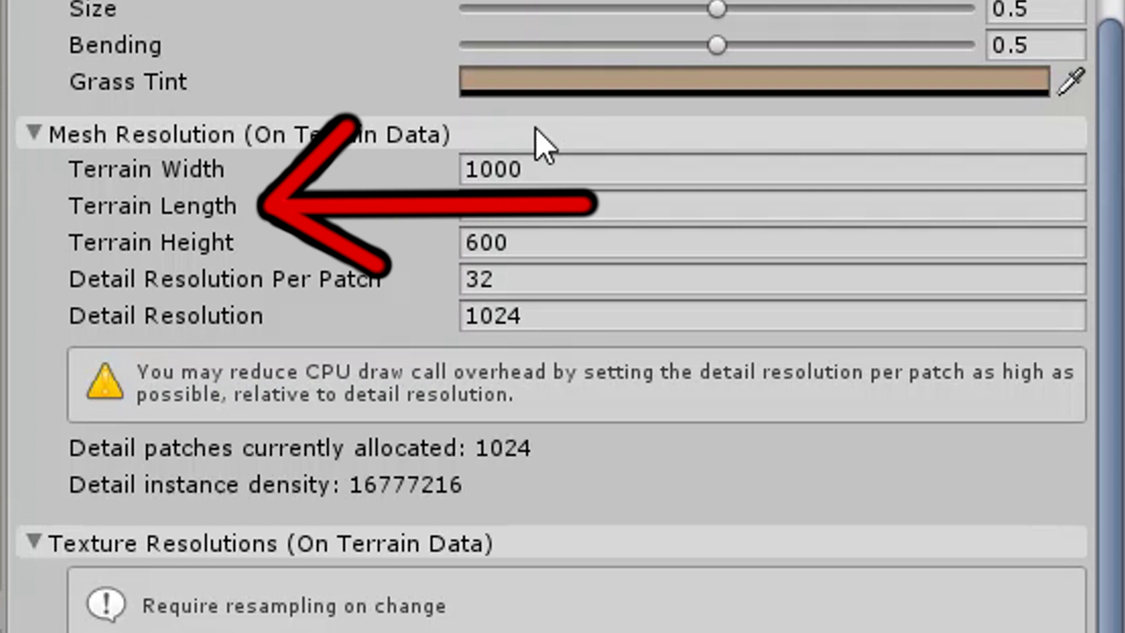
{"action": "left_click", "coordinate": [566, 168]}
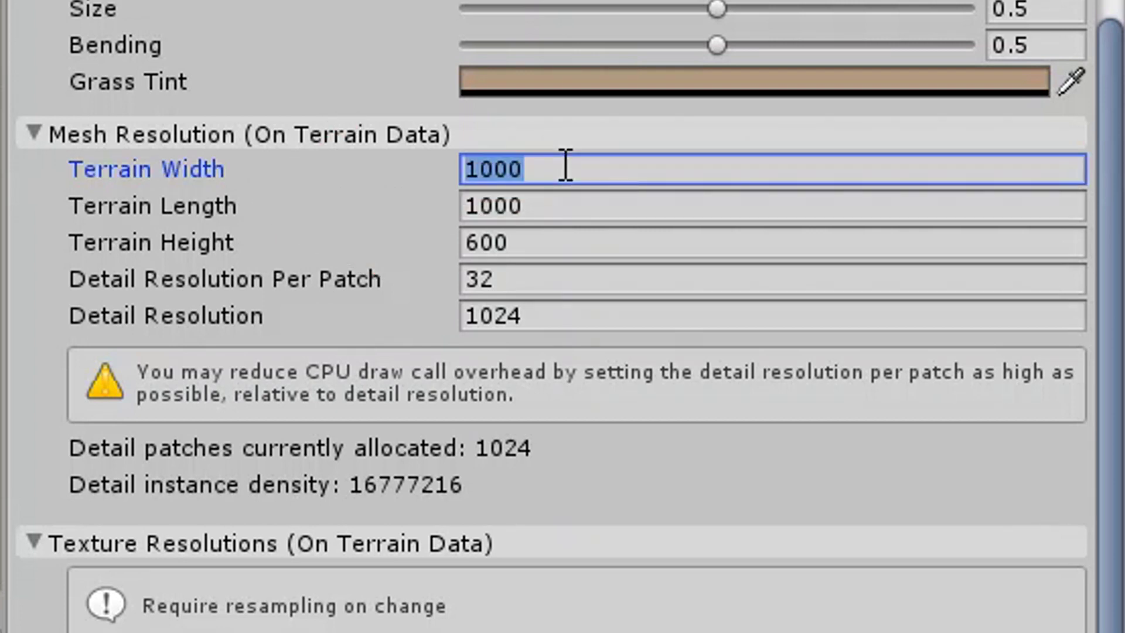
{"action": "type", "text": "1800"}
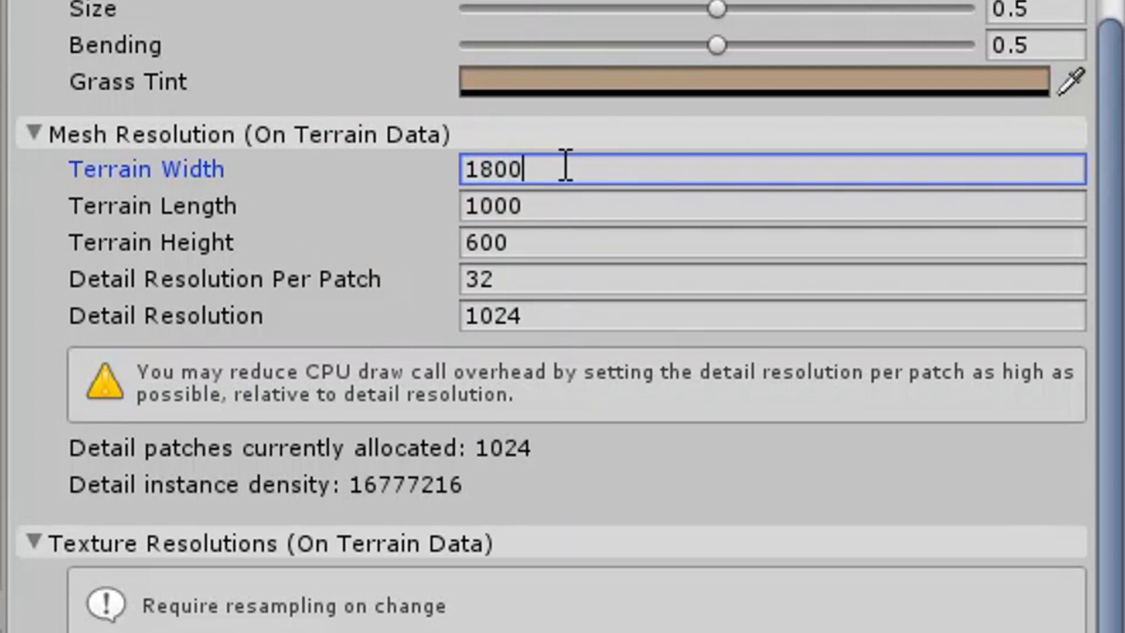
{"action": "type", "text": "0"}
{"action": "key", "text": "Tab"}
{"action": "type", "text": "1"}
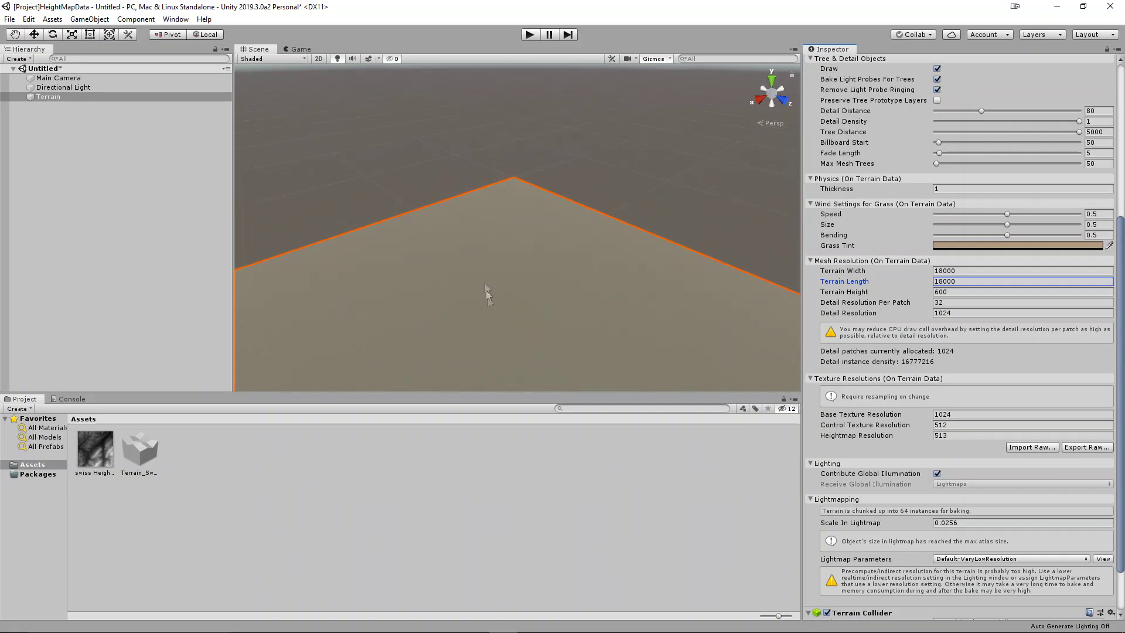
{"action": "left_click", "coordinate": [486, 290]}
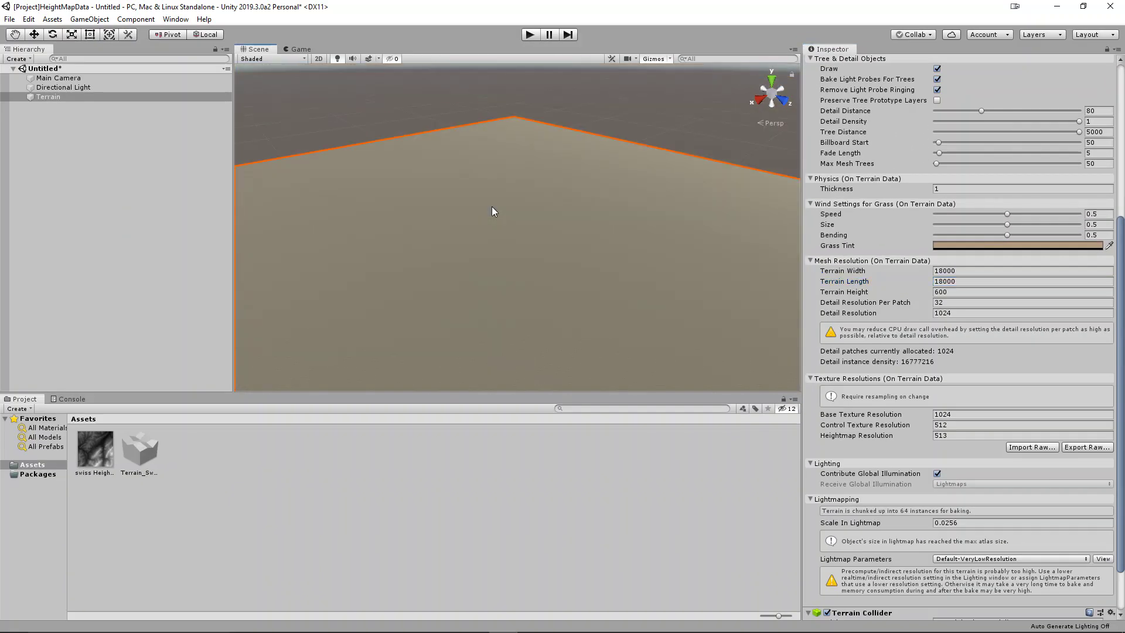
{"action": "mouse_move", "coordinate": [491, 206]}
{"action": "middle_mouse_down"}
{"action": "mouse_move", "coordinate": [494, 240]}
{"action": "mouse_move", "coordinate": [496, 206]}
{"action": "middle_mouse_up"}
{"action": "scroll", "coordinate": [504, 235], "scroll_direction": "down", "scroll_amount": 15}
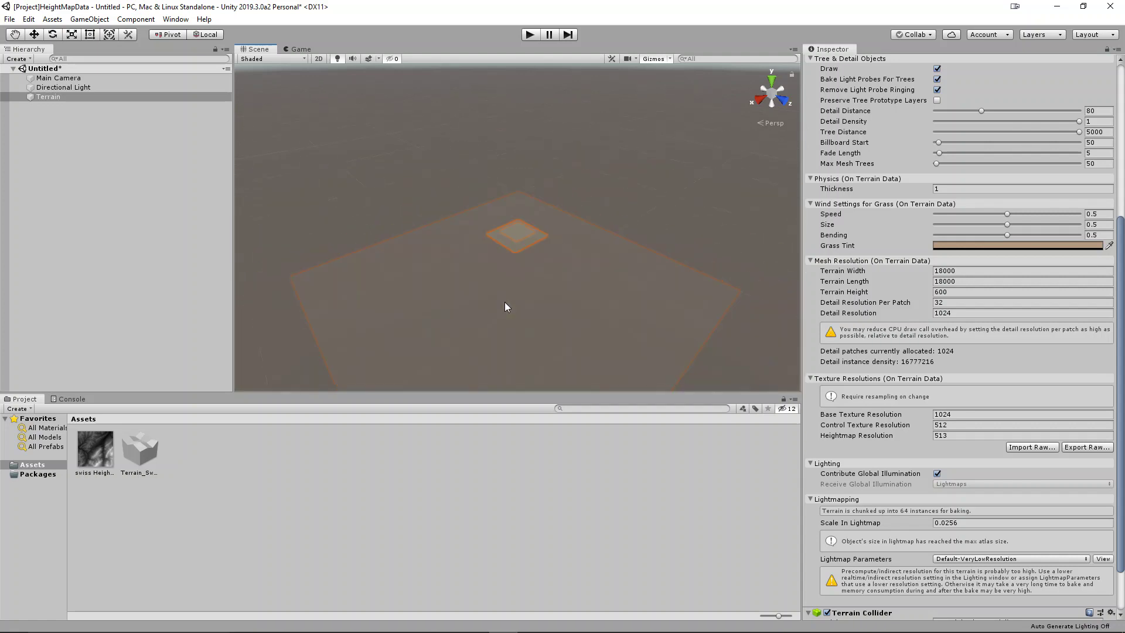
{"action": "scroll", "coordinate": [524, 262], "scroll_direction": "up", "scroll_amount": 5}
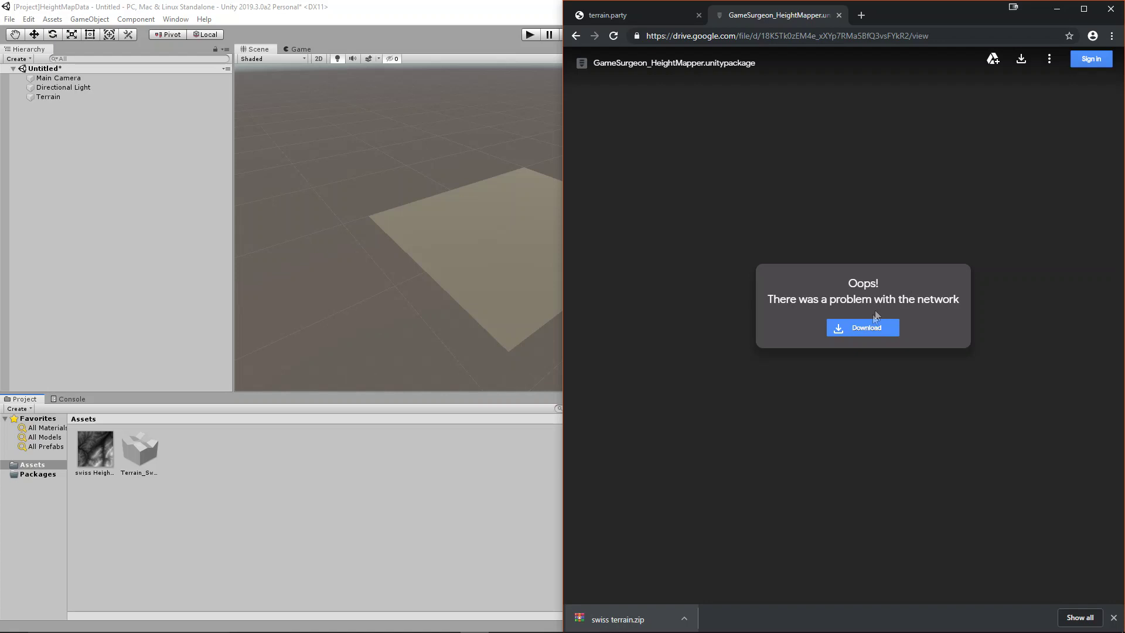
Download GameSurgeon_HeightMapper.unitypackage from Google Drive and import it into the Unity project
{"action": "left_click", "coordinate": [866, 329]}
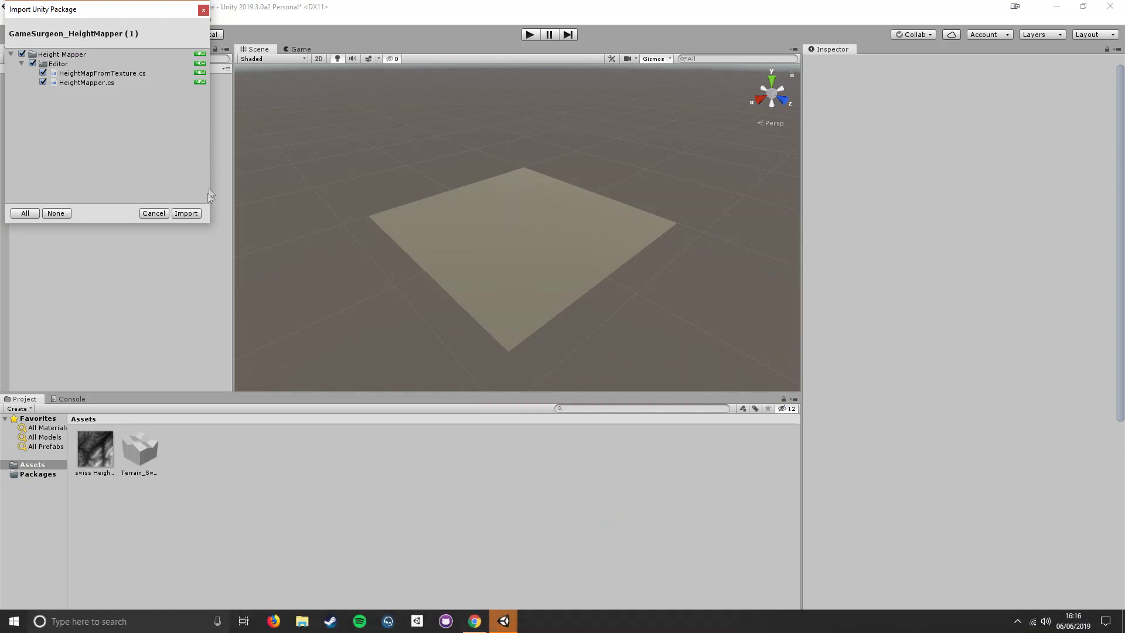
{"action": "left_click", "coordinate": [187, 213]}
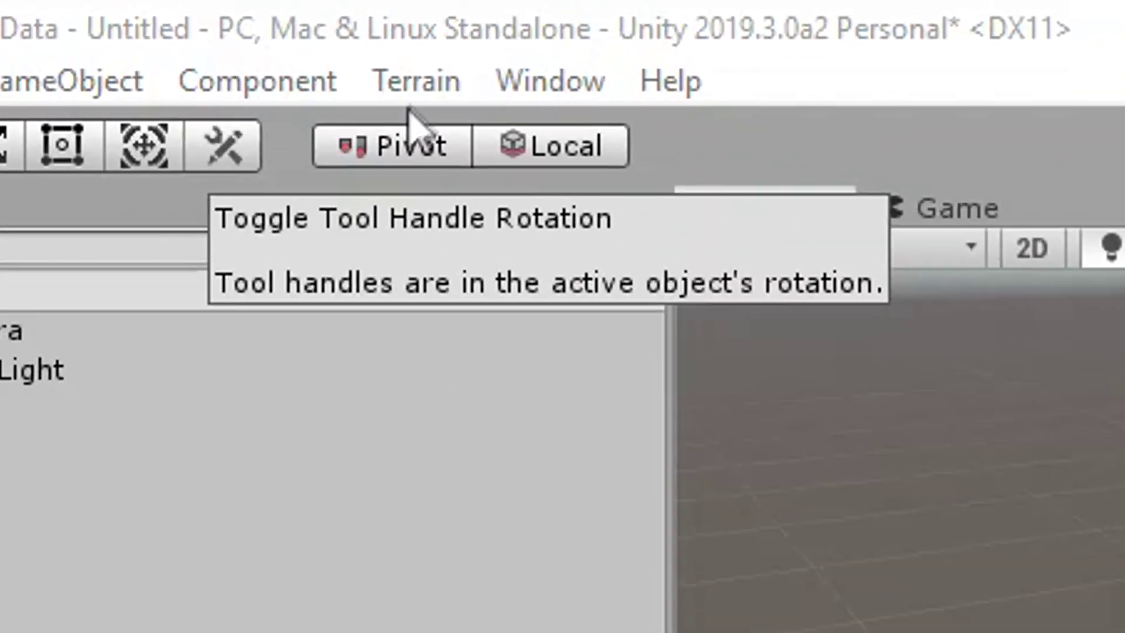
Open Terrain > Height Mapper, assign Terrain and the swiss height map, and apply it
{"action": "left_click", "coordinate": [414, 80]}
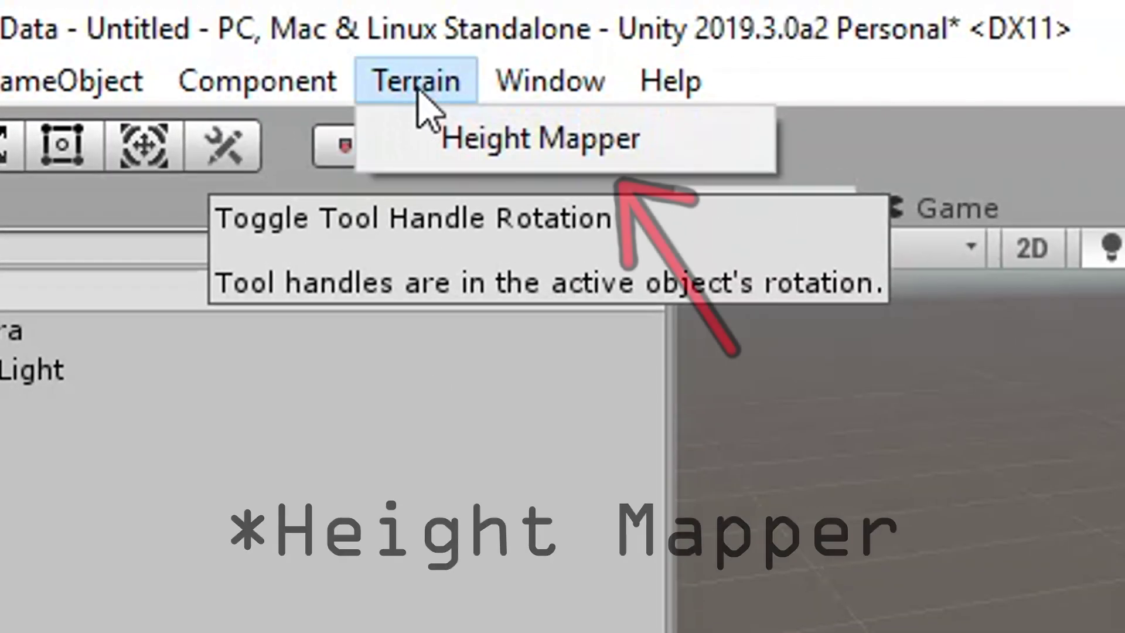
{"action": "left_click", "coordinate": [484, 144]}
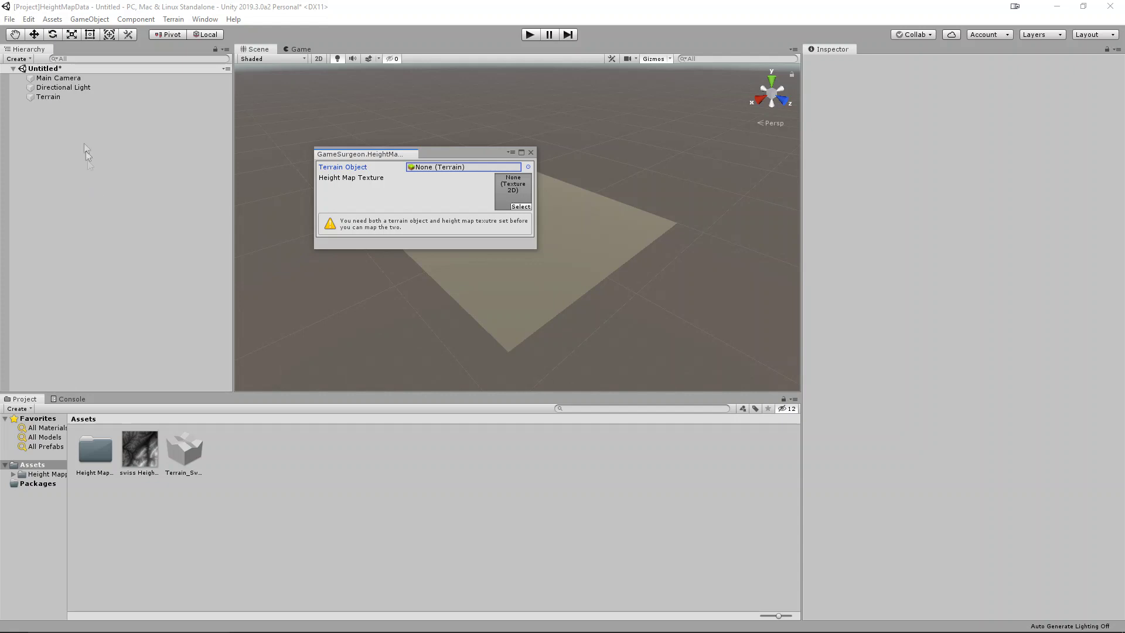
{"action": "left_click", "coordinate": [52, 98]}
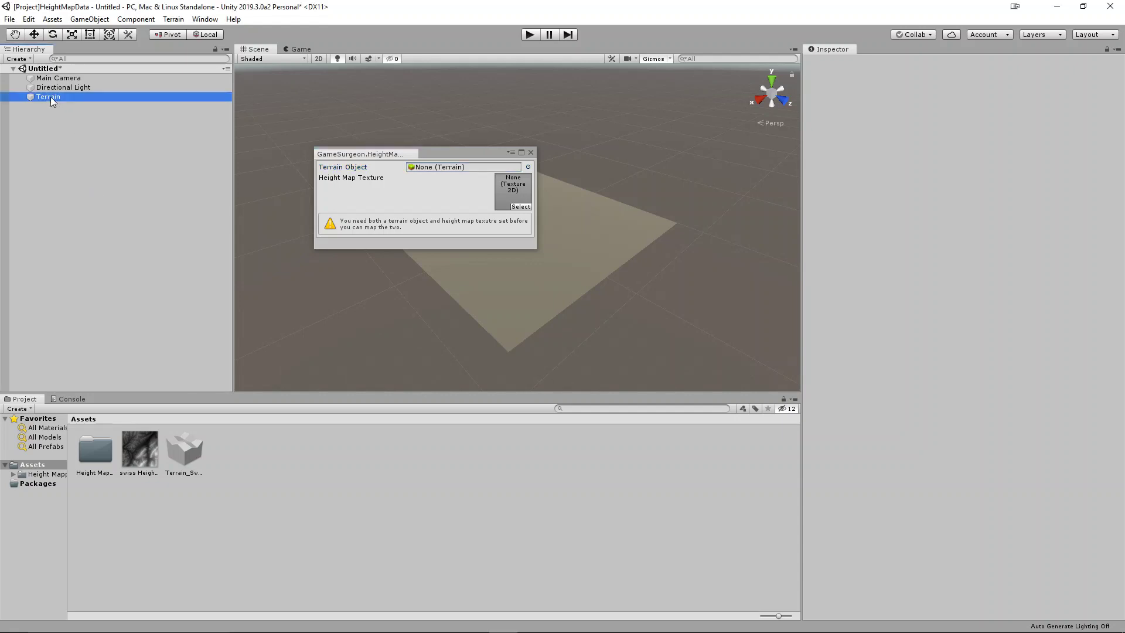
{"action": "left_click_drag", "start_coordinate": [227, 115], "coordinate": [408, 168]}
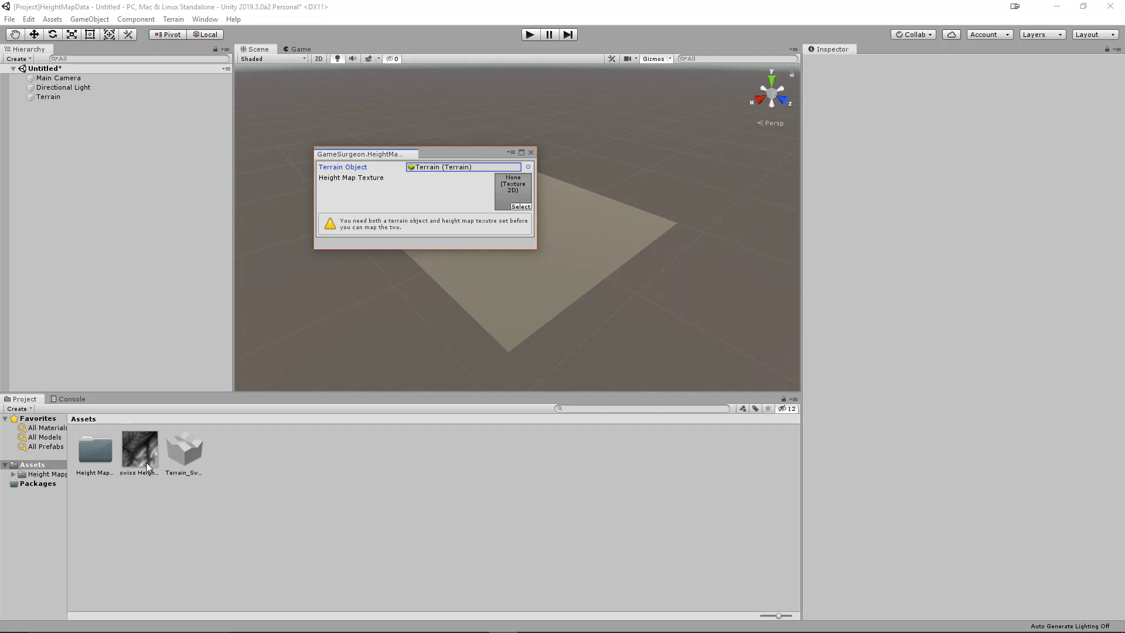
{"action": "left_click_drag", "start_coordinate": [148, 465], "coordinate": [512, 202]}
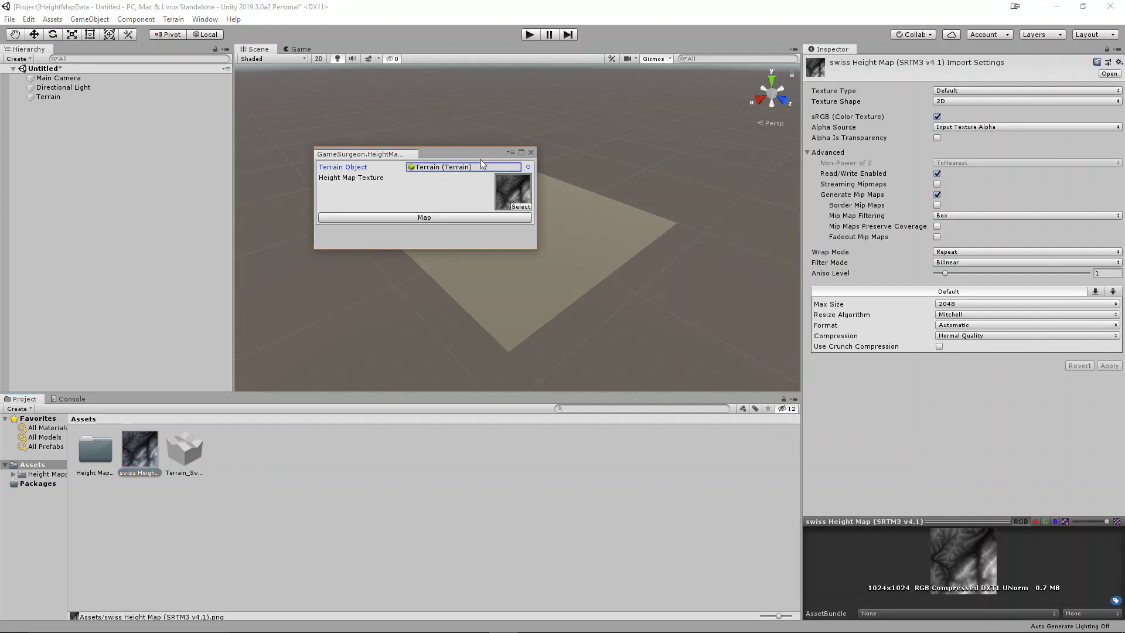
{"action": "left_click_drag", "start_coordinate": [481, 159], "coordinate": [871, 184]}
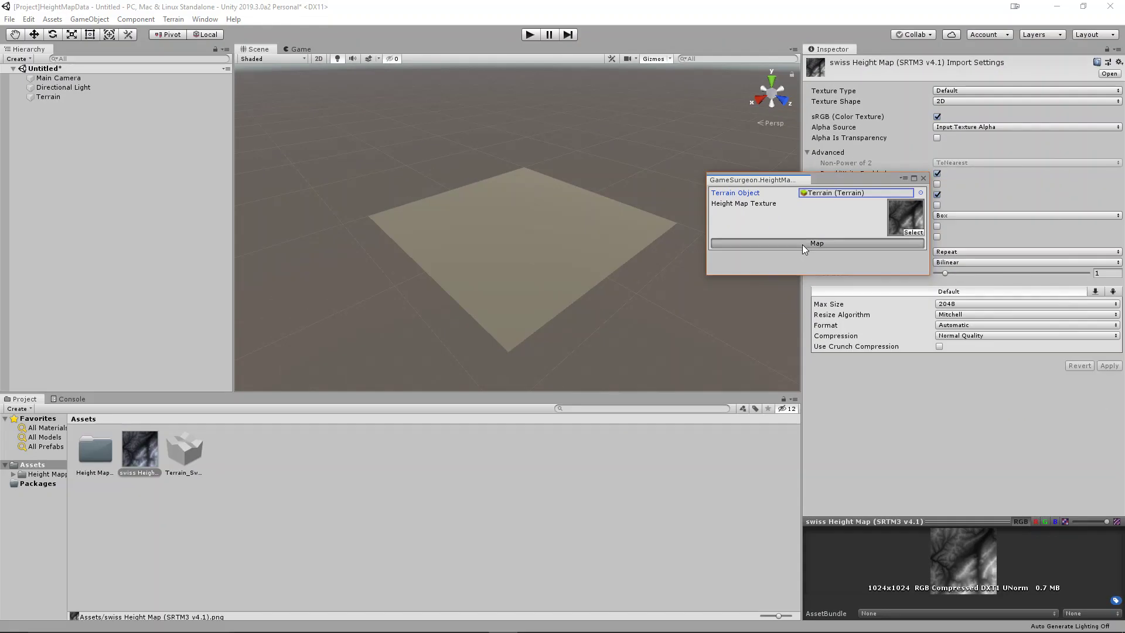
{"action": "left_click", "coordinate": [704, 284]}
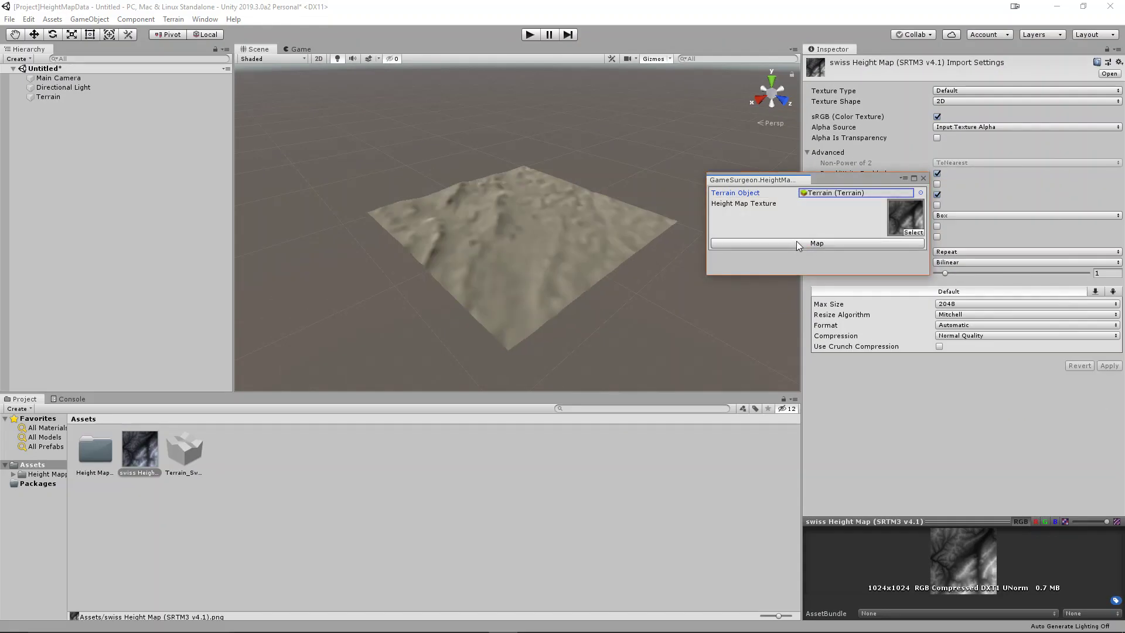
Orbit around the new mountains, select the Terrain, and set its Terrain Height to 10000
{"action": "left_click_drag", "start_coordinate": [674, 246], "coordinate": [557, 194], "text": "alt"}
{"action": "scroll", "coordinate": [535, 296], "scroll_direction": "down", "scroll_amount": 8}
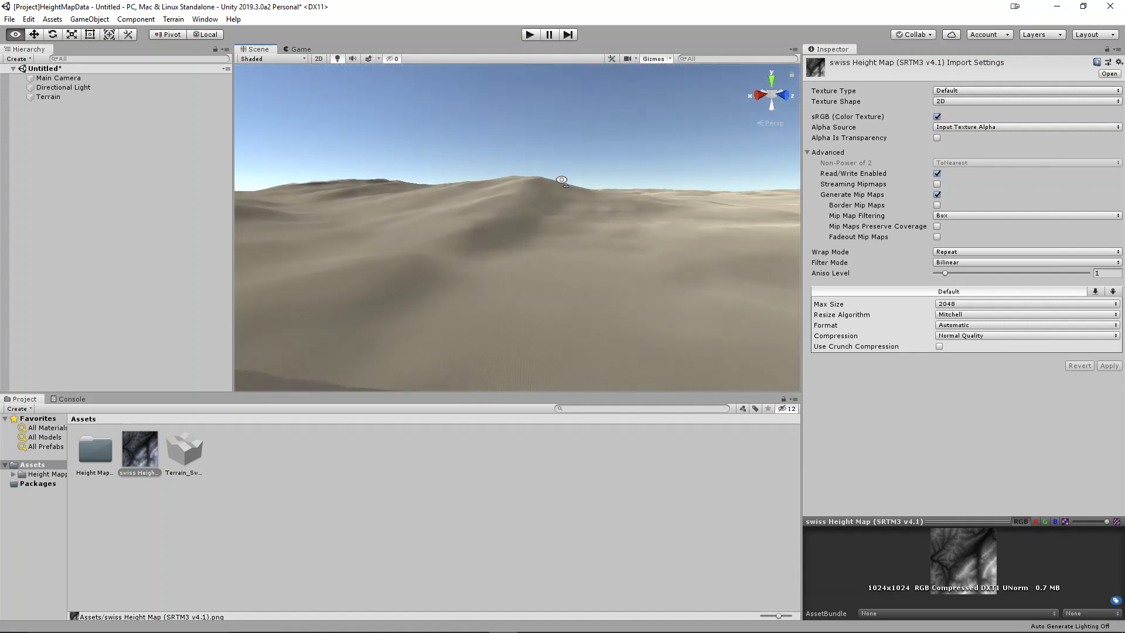
{"action": "left_click", "coordinate": [65, 97]}
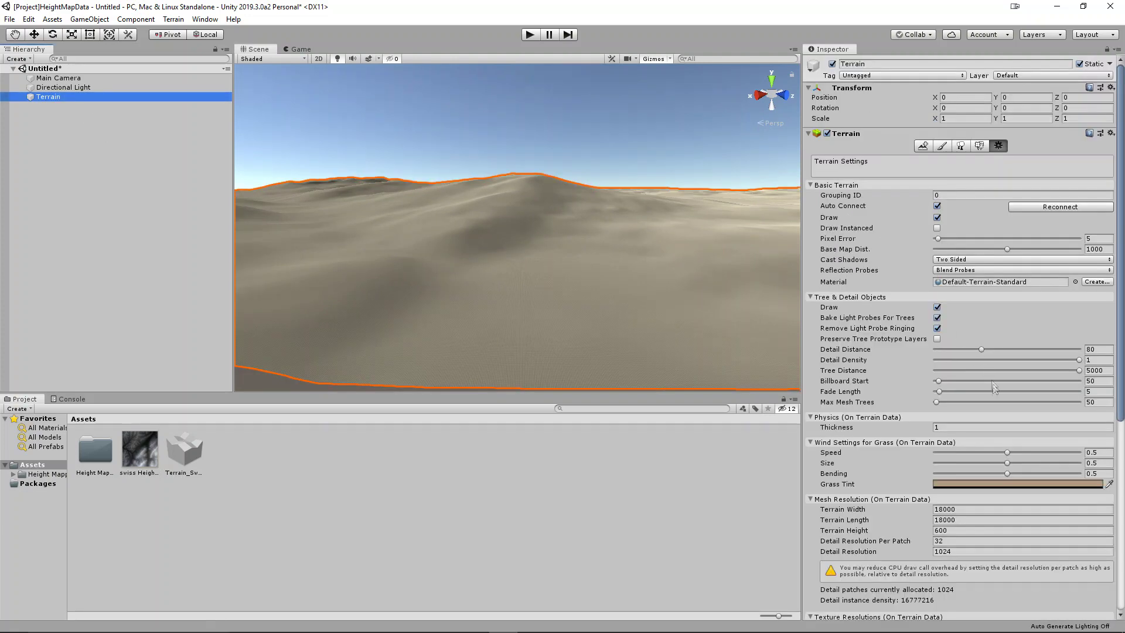
{"action": "scroll", "coordinate": [995, 387], "scroll_direction": "down", "scroll_amount": 5}
{"action": "left_click", "coordinate": [956, 320]}
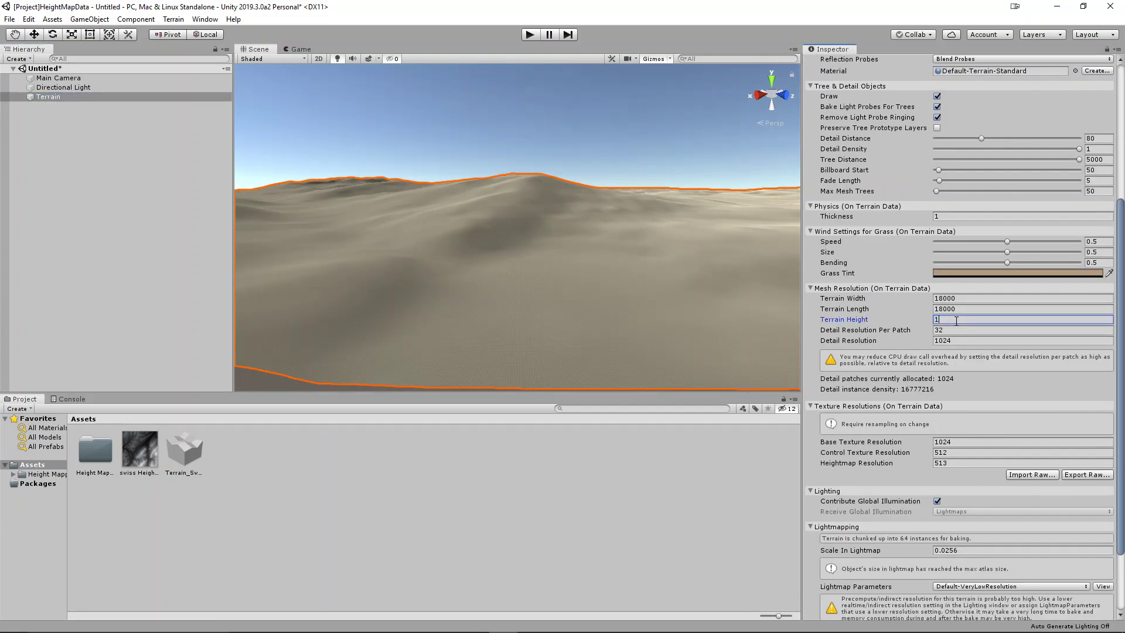
{"action": "type", "text": "10000"}
{"action": "key", "text": "Return"}
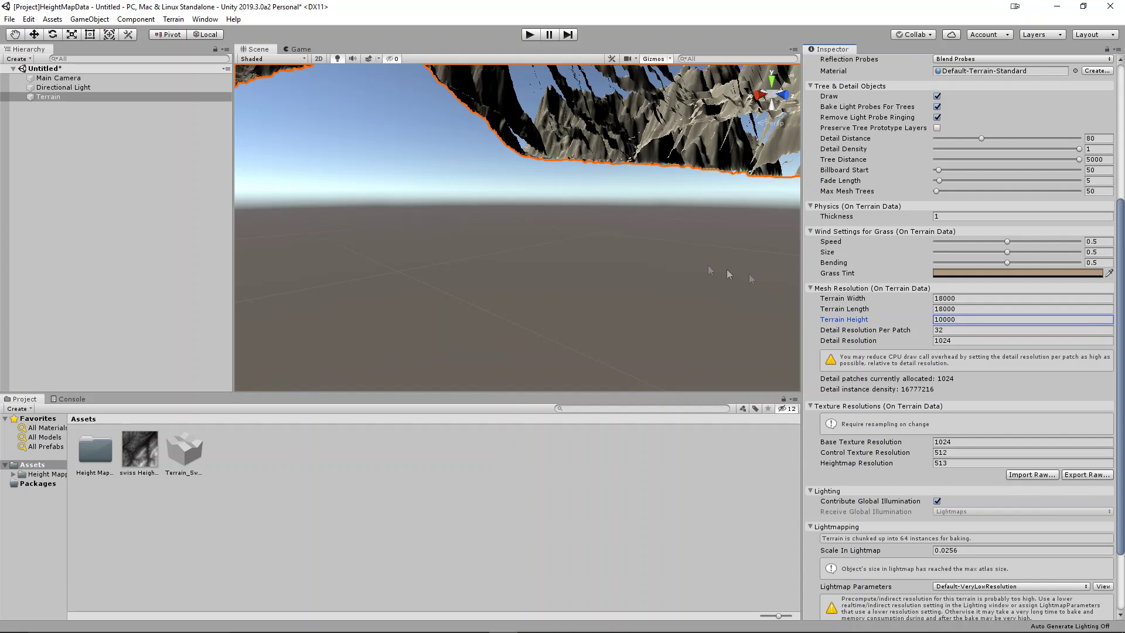
Inspect the tall cliffs, then lower Terrain Height to 6000 and finally 2000
{"action": "left_click_drag", "start_coordinate": [615, 254], "coordinate": [615, 328], "text": "alt"}
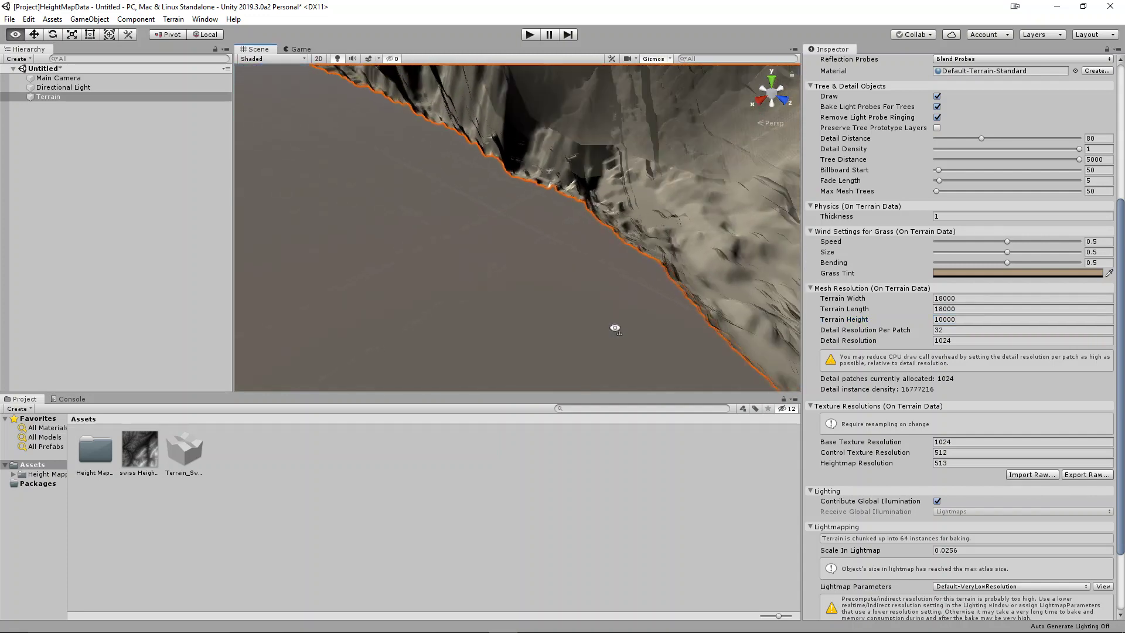
{"action": "left_click", "coordinate": [975, 319]}
{"action": "type", "text": "600"}
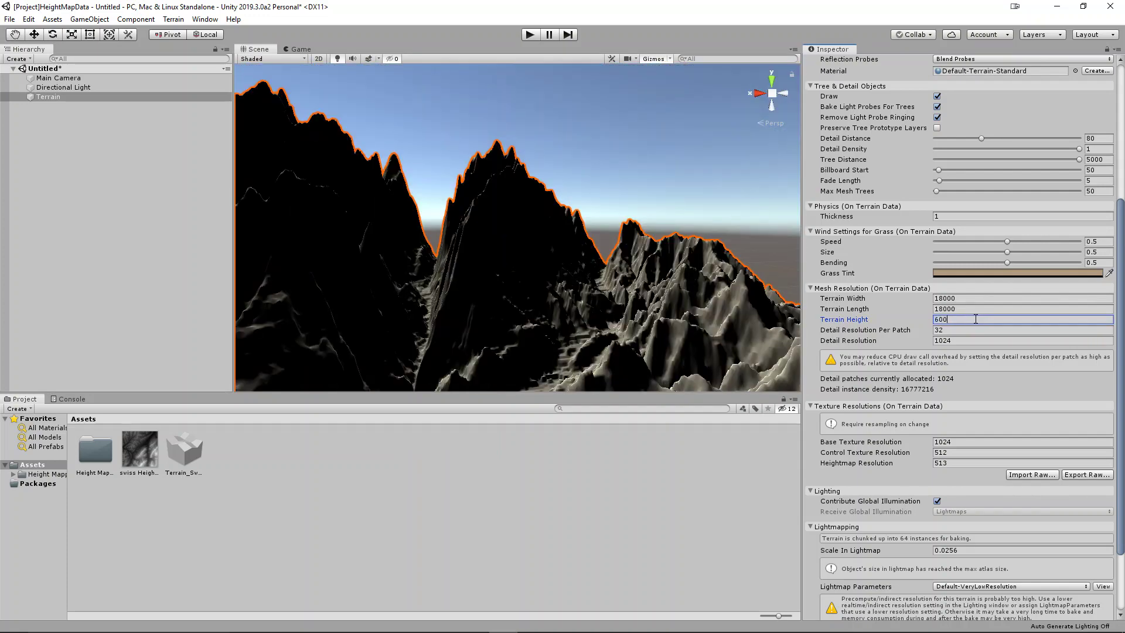
{"action": "type", "text": "0"}
{"action": "key", "text": "Return"}
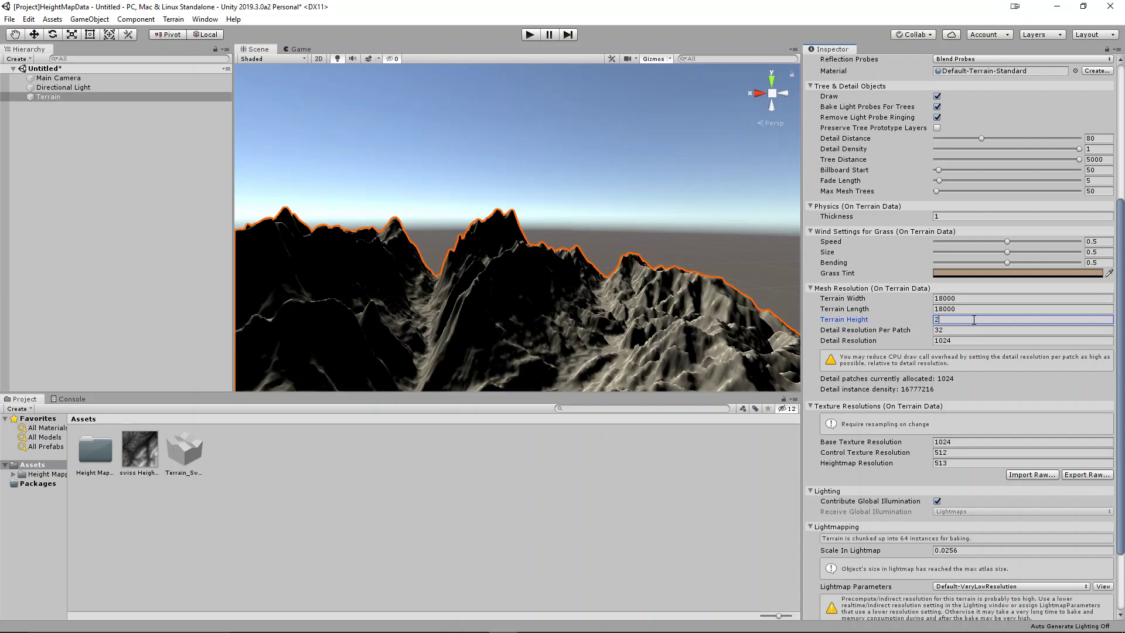
{"action": "type", "text": "200"}
{"action": "key", "text": "Return"}
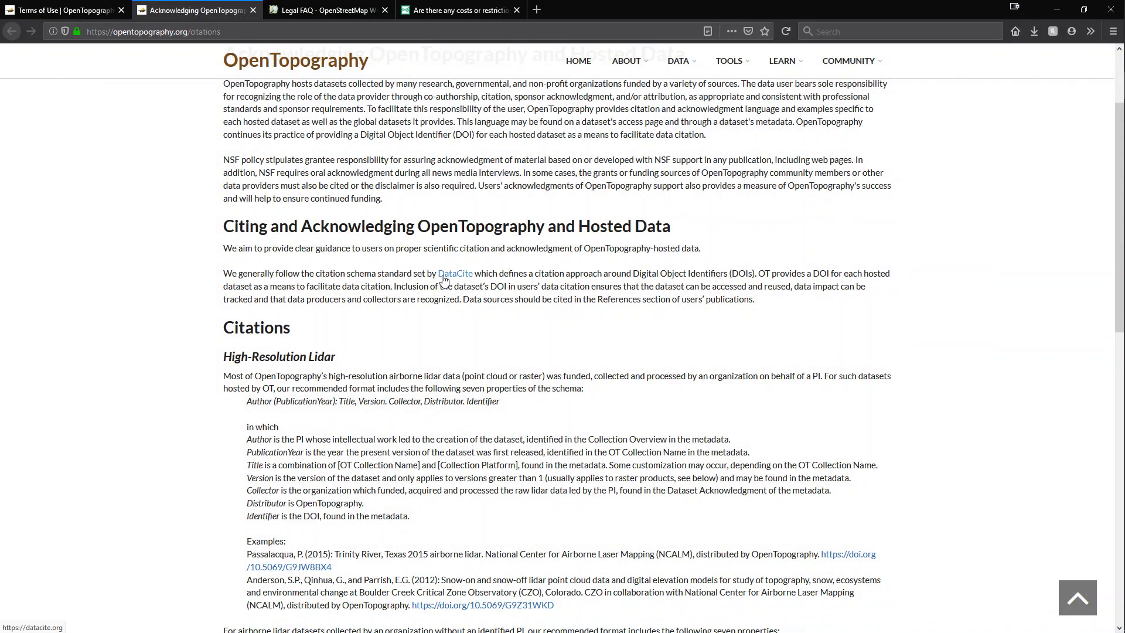
Open DataCite in a new tab and view it, then return to the top of the Legal FAQ page
{"action": "middle_click", "coordinate": [443, 275]}
{"action": "left_click", "coordinate": [324, 7]}
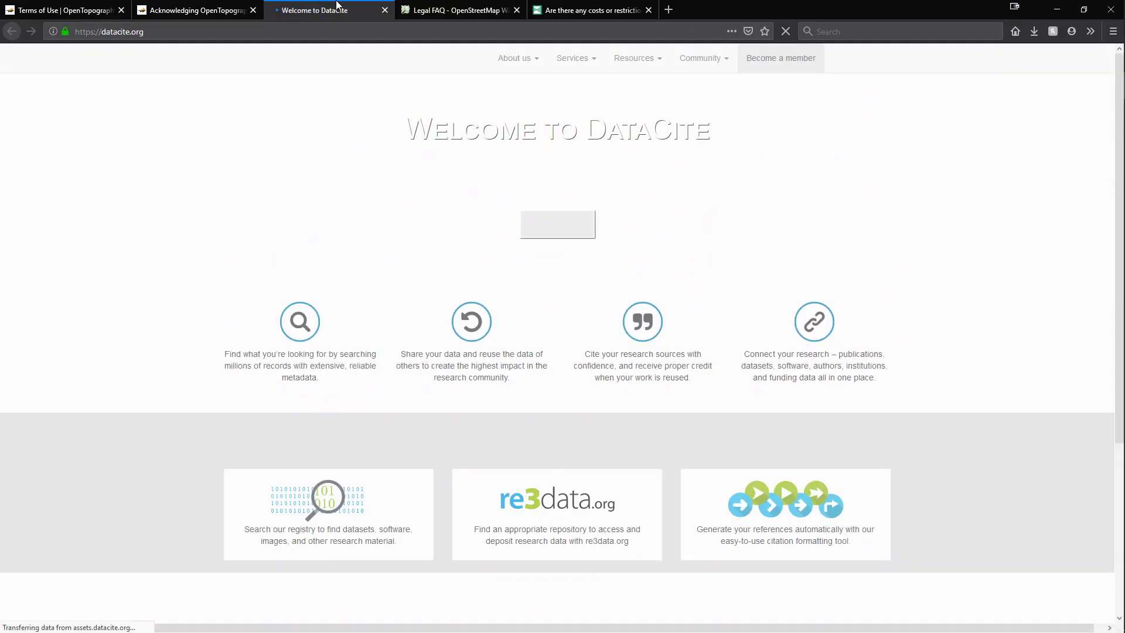
{"action": "left_click", "coordinate": [454, 10]}
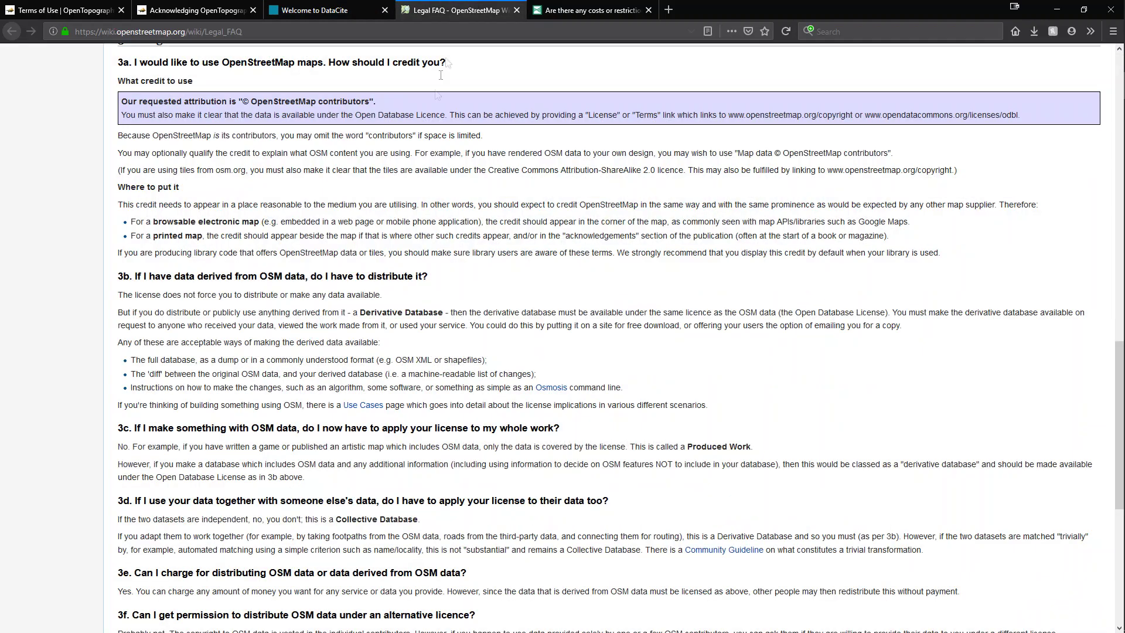
{"action": "scroll", "coordinate": [364, 252], "scroll_direction": "up", "scroll_amount": 15}
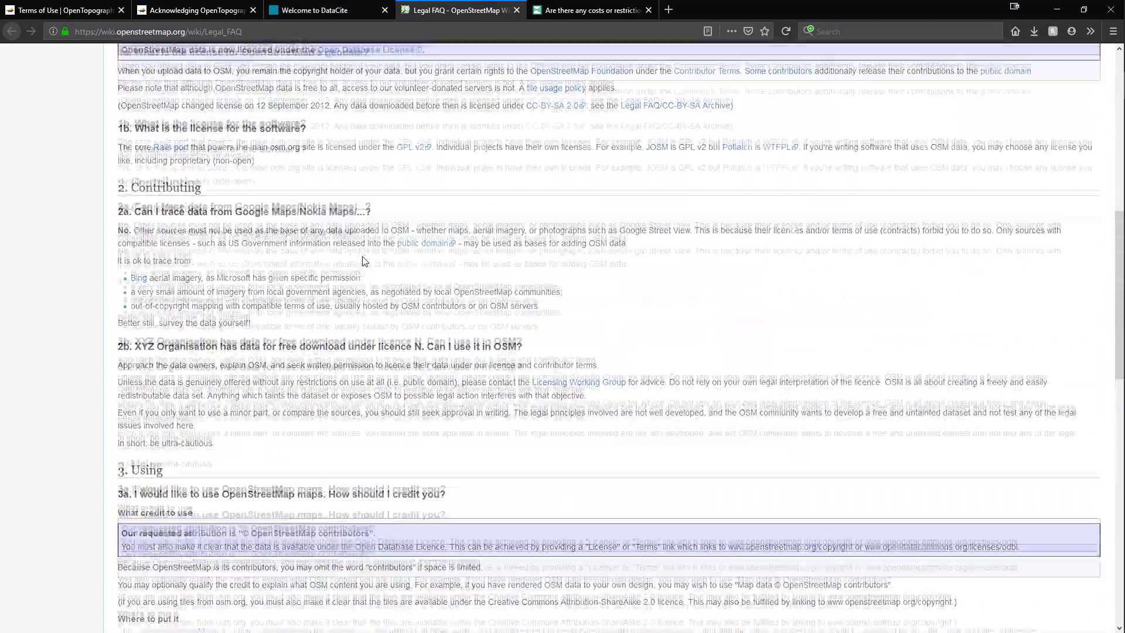
{"action": "scroll", "coordinate": [363, 256], "scroll_direction": "up", "scroll_amount": 5}
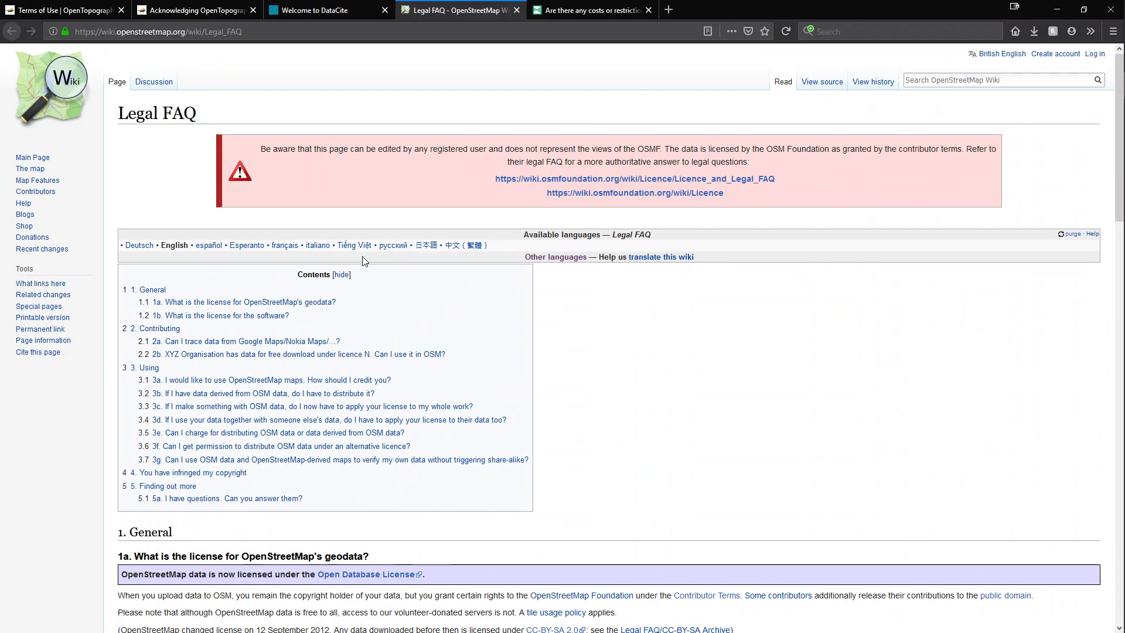